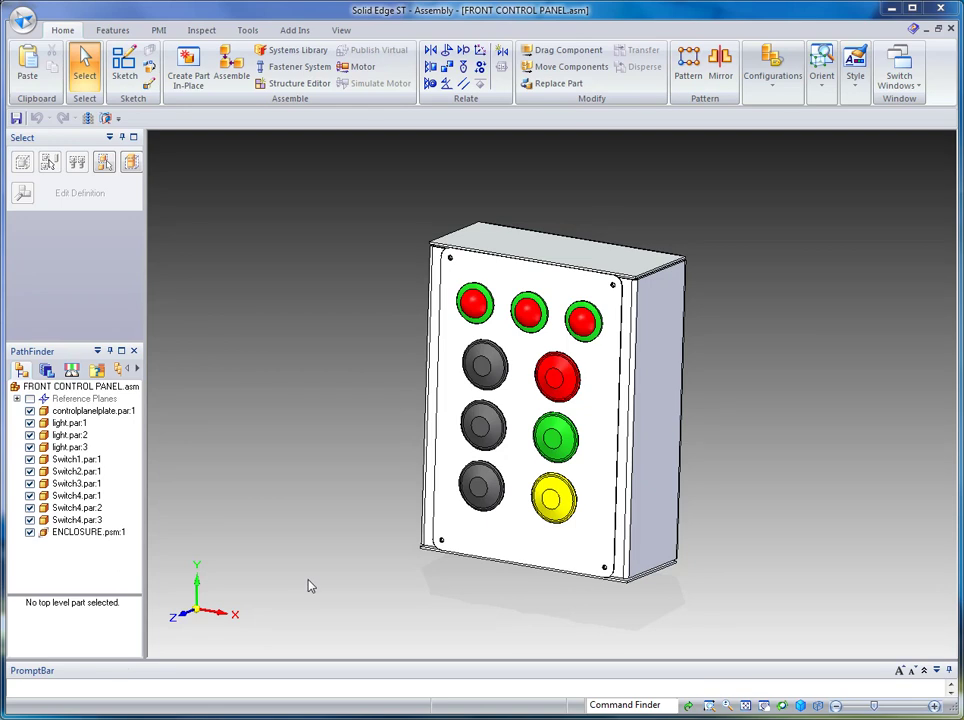
- Select ENCLOSURE.psm in the FRONT CONTROL PANEL assembly and edit it in place
left_click(674, 369)
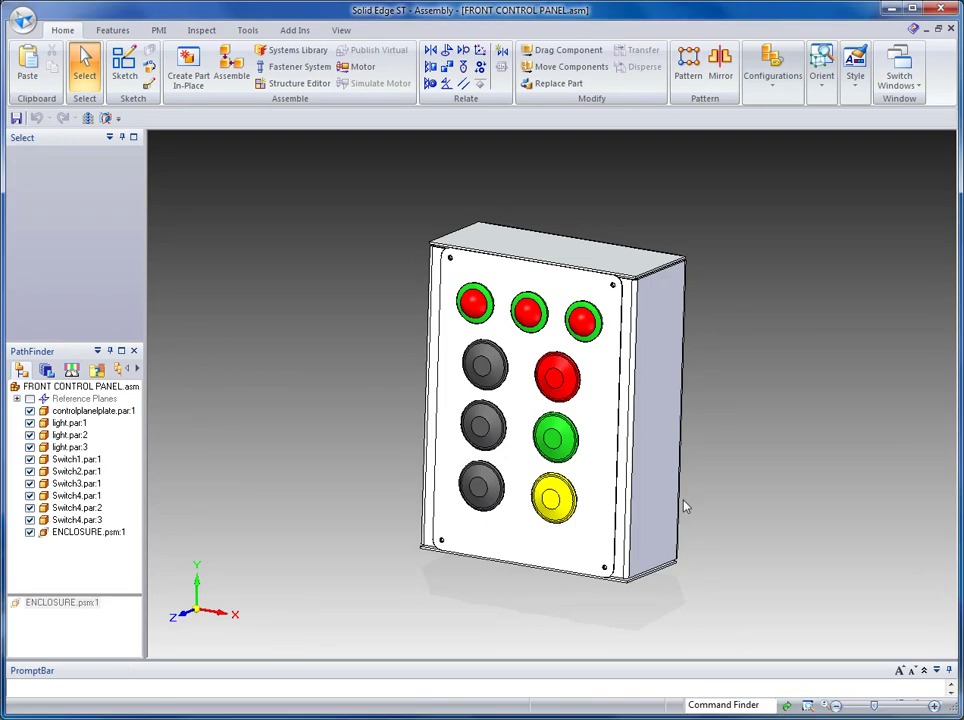
double_click(681, 505)
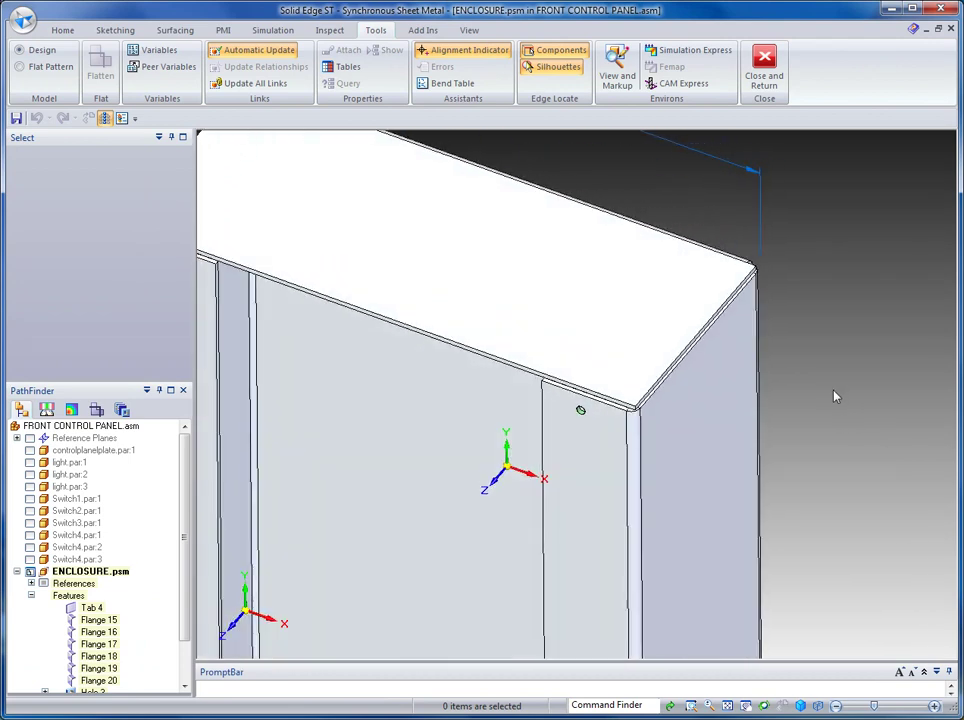
left_click(61, 30)
- Apply a 0.125 in Break Corner to the enclosure's top-left vertical edge
left_click(522, 78)
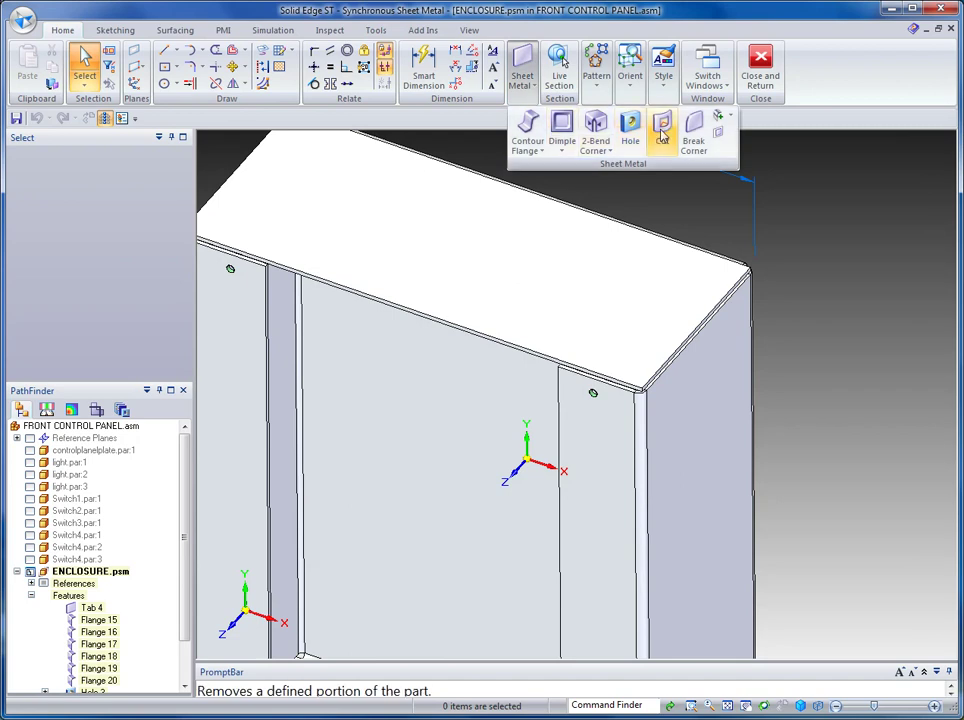
left_click(694, 132)
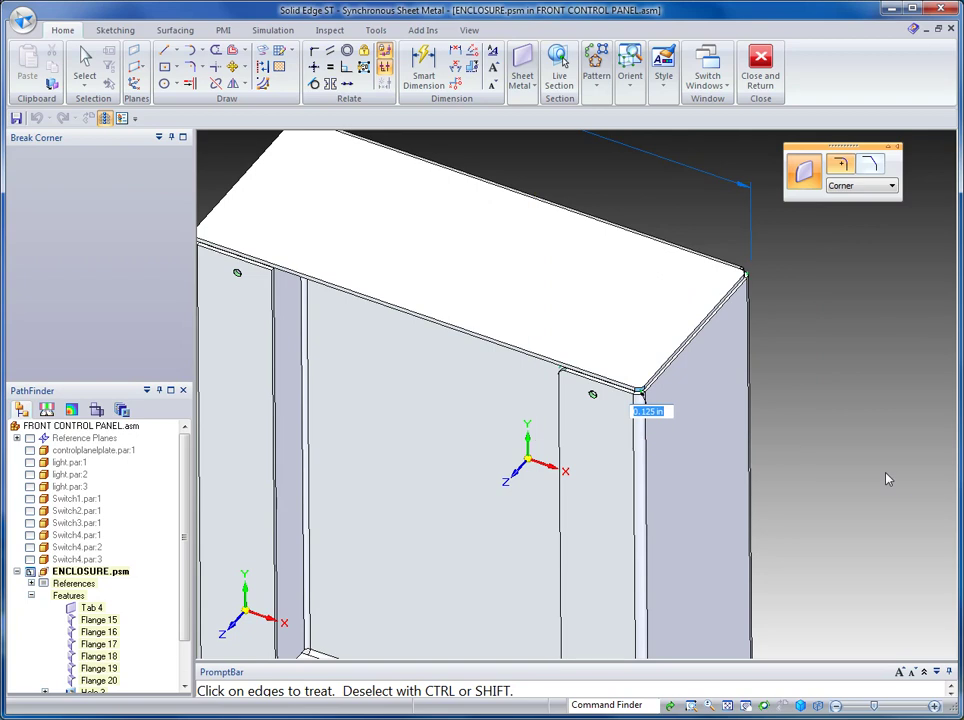
middle_click_drag(871, 477, 251, 182)
left_click(330, 238)
- Orbit and zoom to check the corner treatment, then finish it and fit the view
middle_click_drag(459, 437, 270, 401)
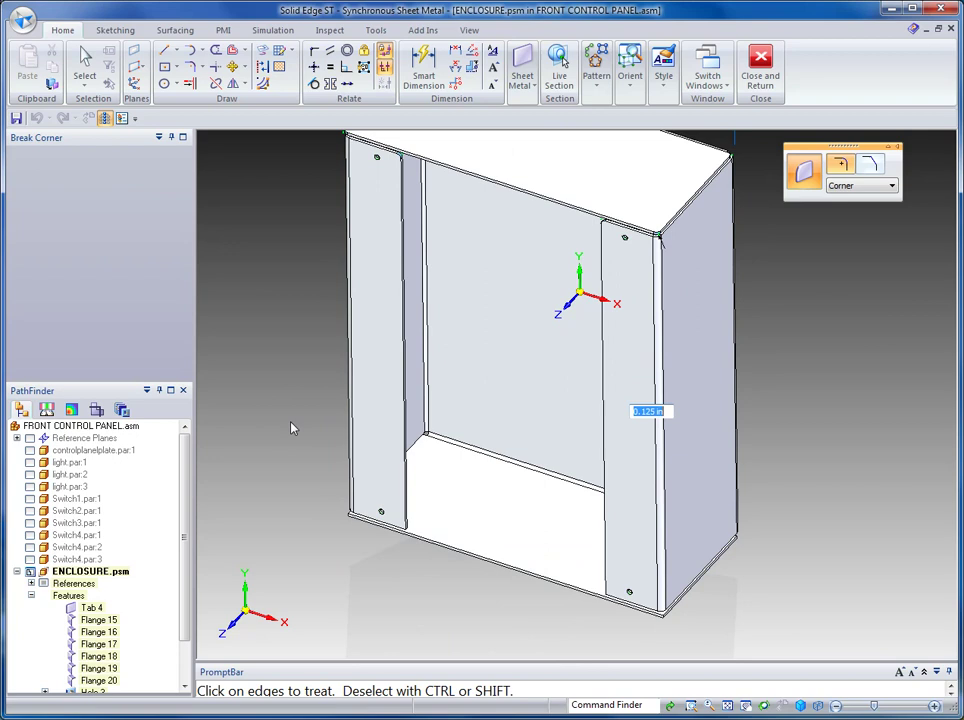
scroll(800, 625, "up", 2)
scroll(792, 621, "up", 3)
scroll(786, 600, "up", 2)
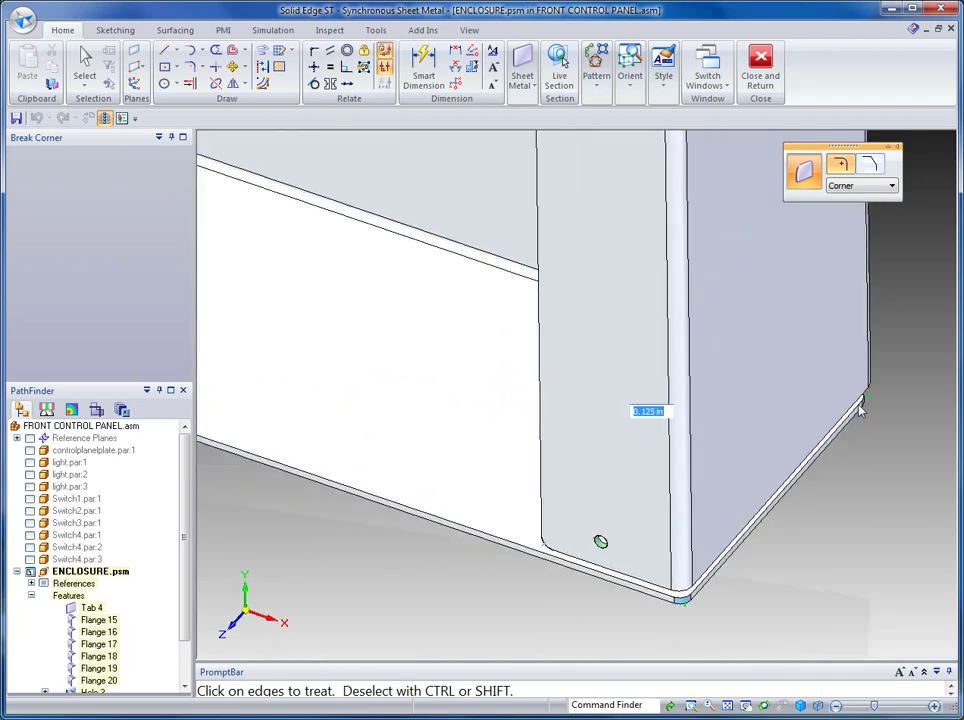
scroll(878, 449, "down", 1)
scroll(878, 449, "down", 2)
scroll(830, 390, "down", 1)
key("Escape")
key("ctrl+f")
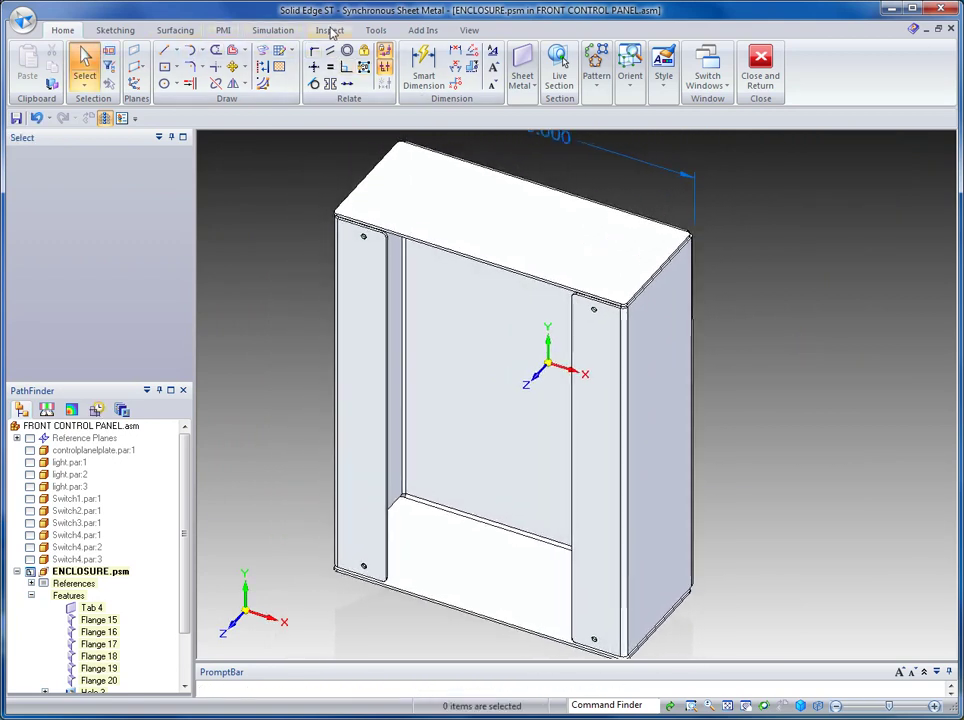
left_click(375, 30)
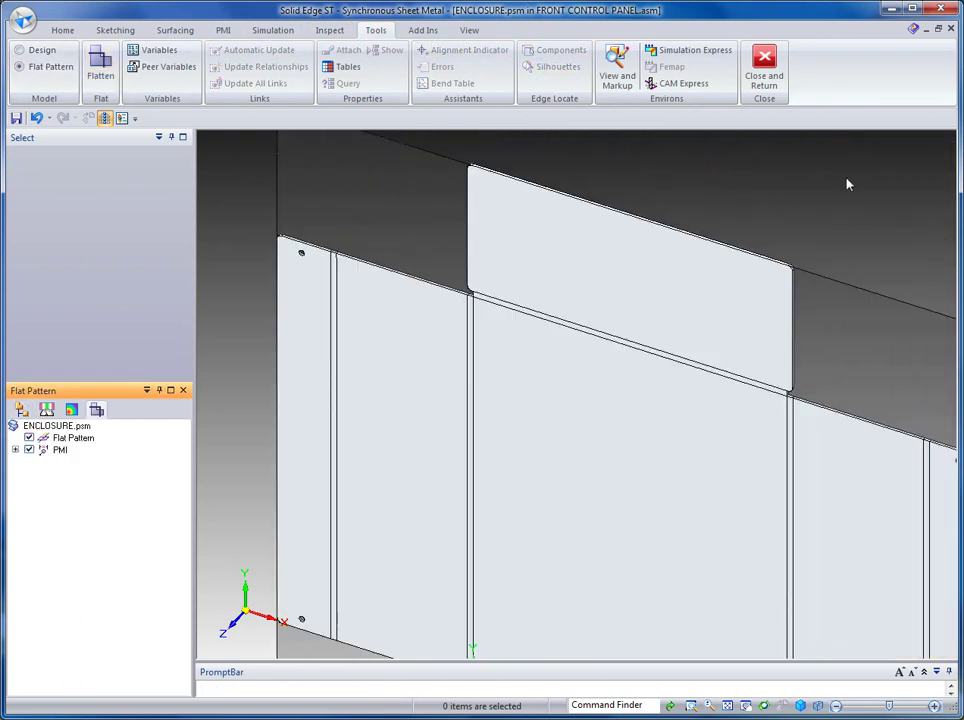
- Return to the Design model and create a new drawing from the sheet metal ANSI template
scroll(851, 211, "up", 3)
scroll(851, 211, "up", 1)
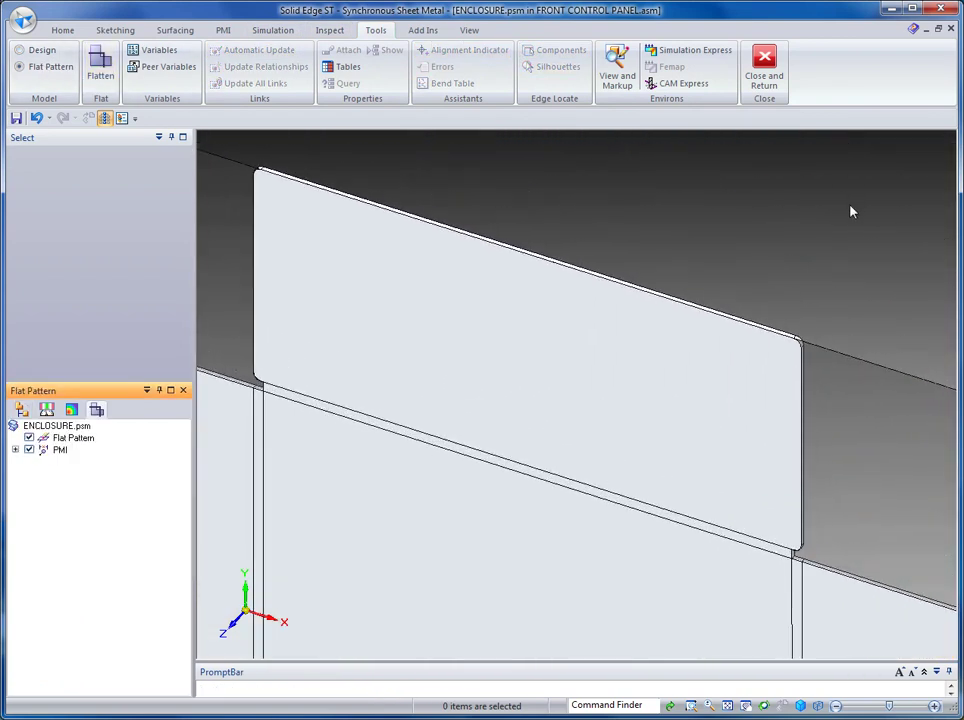
left_click(27, 54)
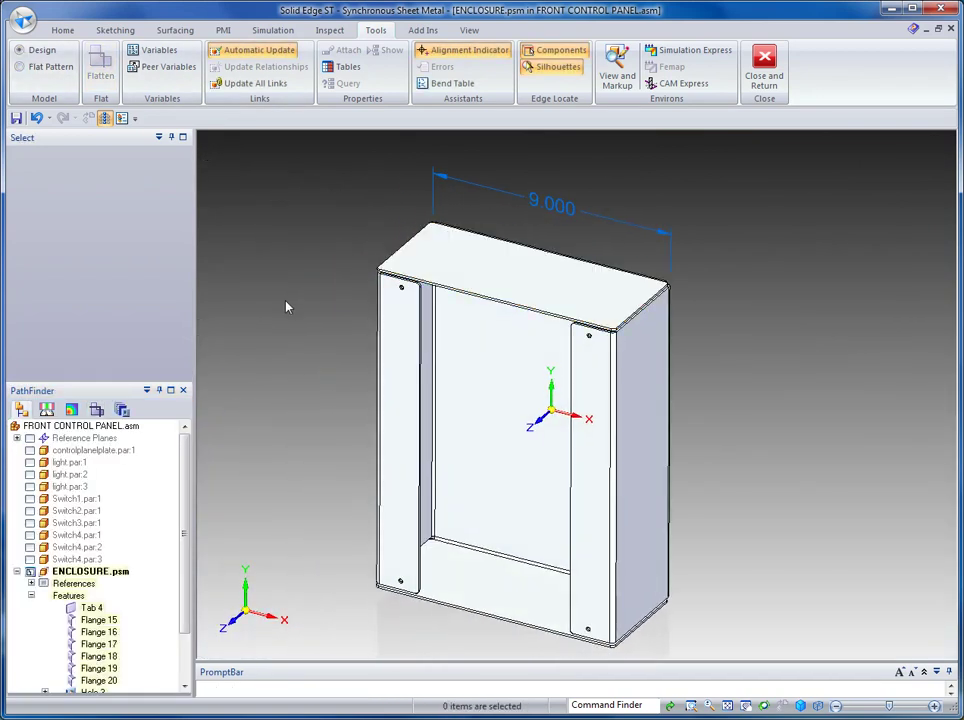
left_click(22, 18)
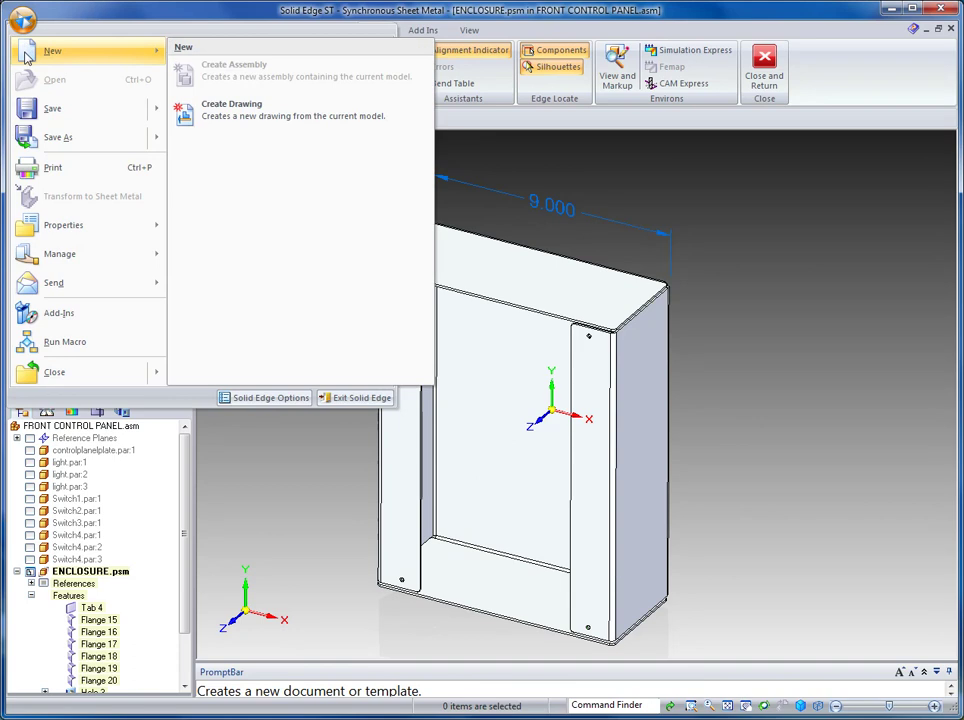
left_click(210, 121)
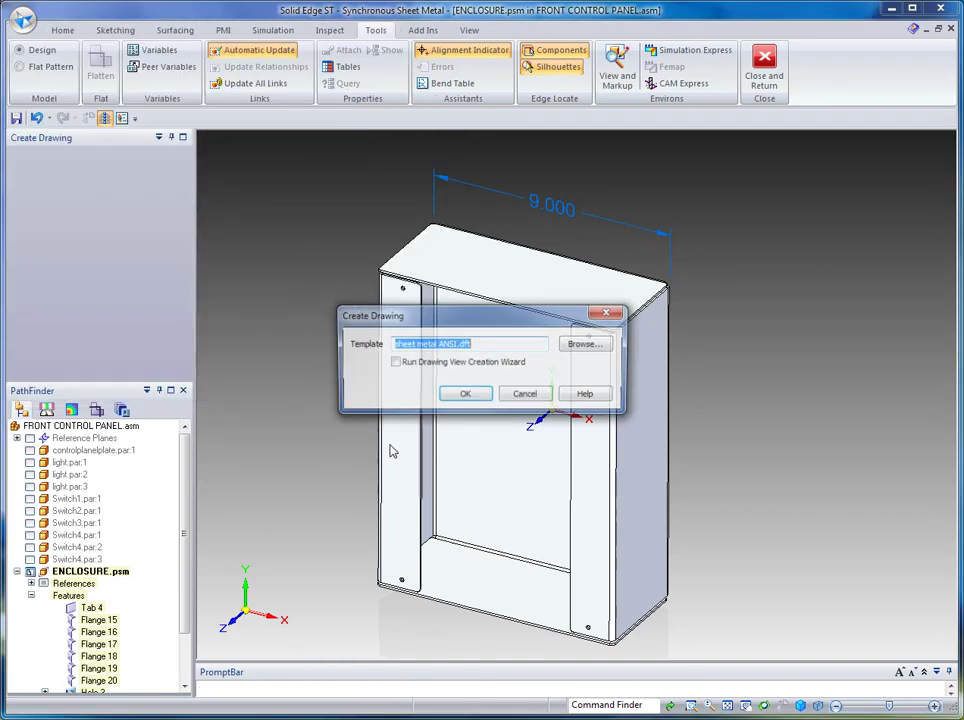
left_click(464, 396)
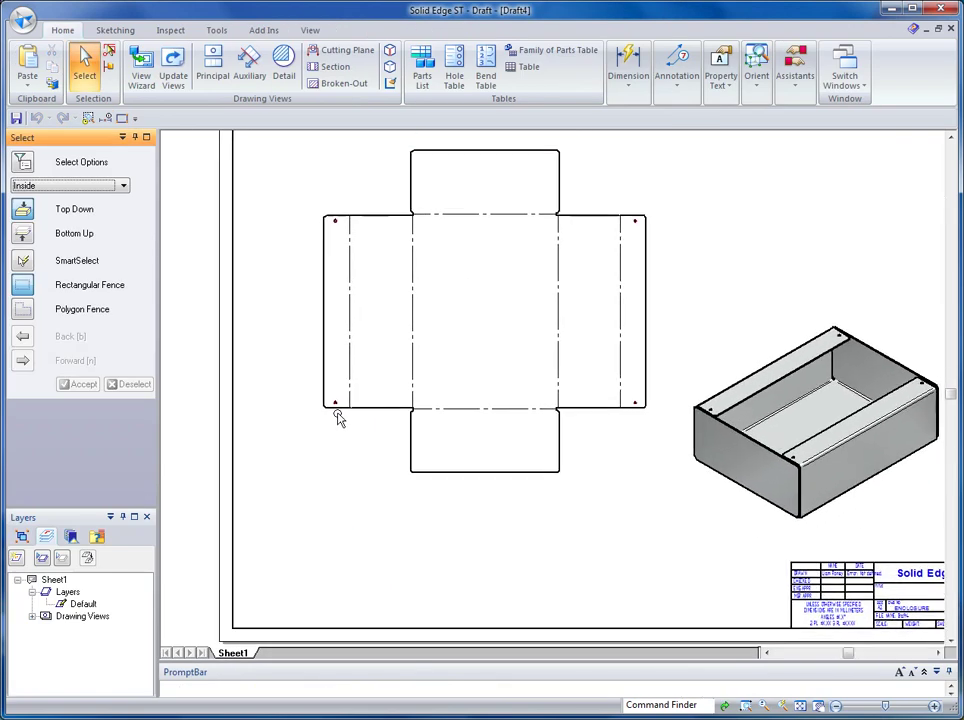
- Place a bend table listing the flat pattern's six 90° bends at the sheet's top-right corner
scroll(339, 417, "down", 1)
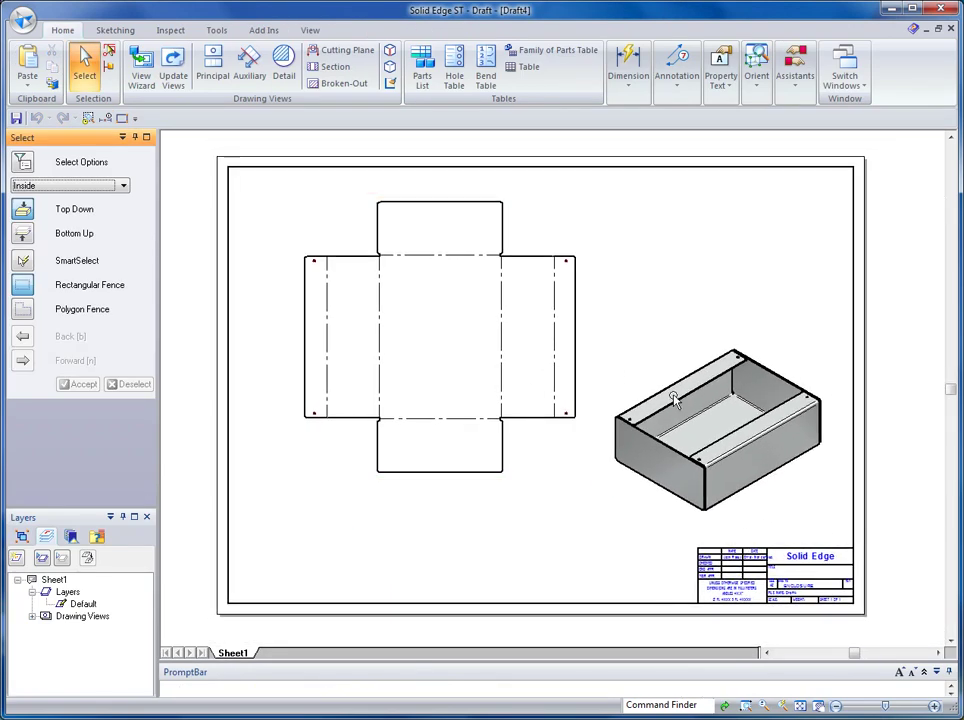
left_click(485, 80)
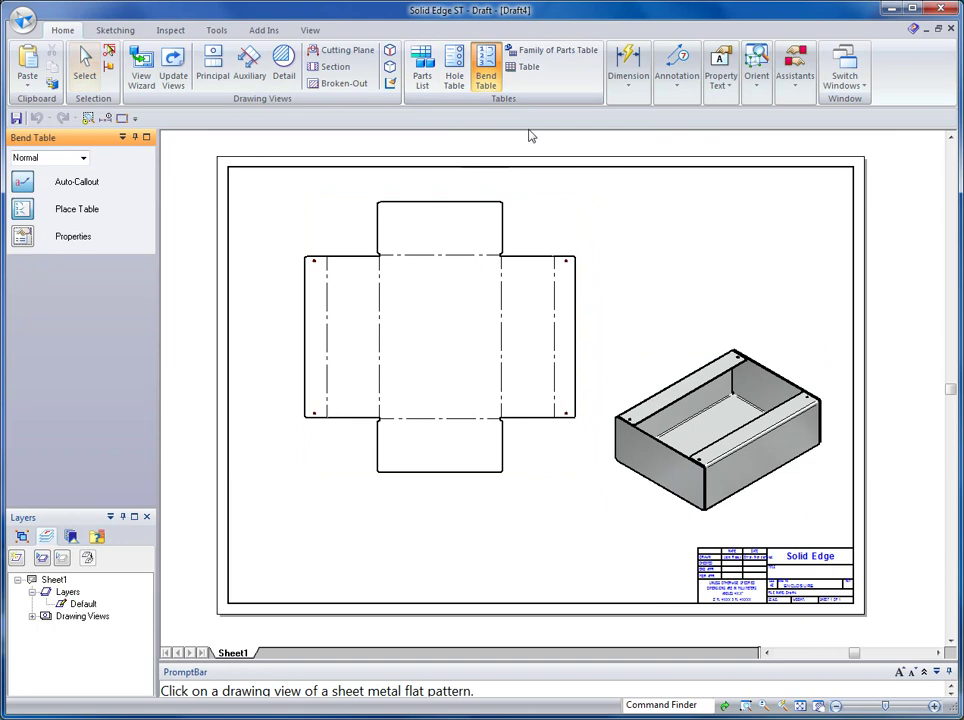
left_click(490, 203)
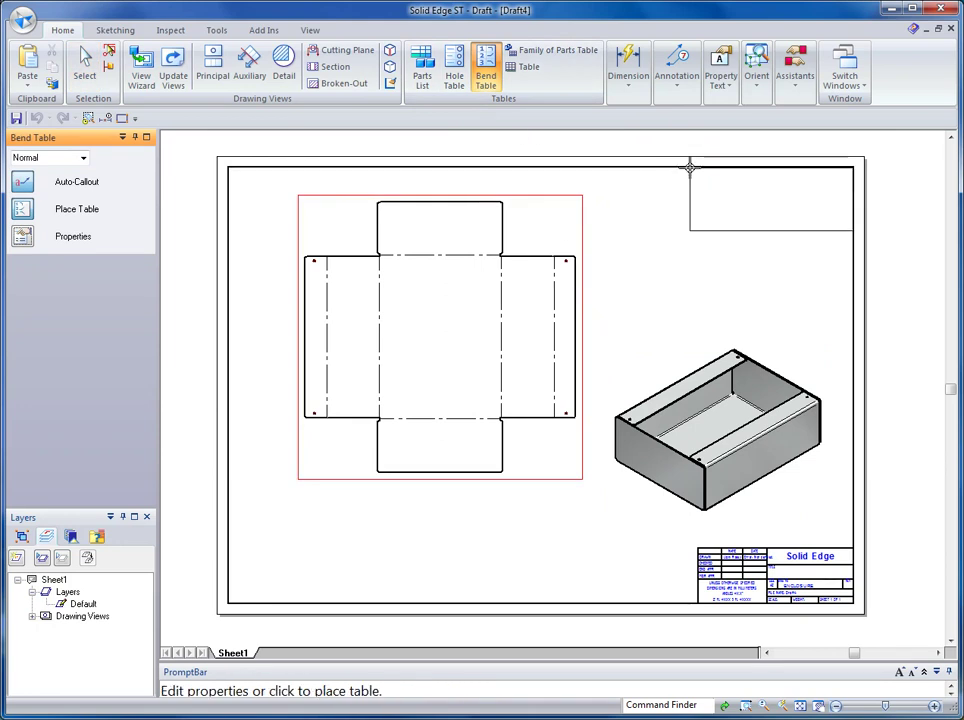
left_click(690, 168)
scroll(585, 340, "up", 2)
scroll(606, 366, "up", 3)
scroll(606, 366, "up", 2)
scroll(606, 366, "down", 3)
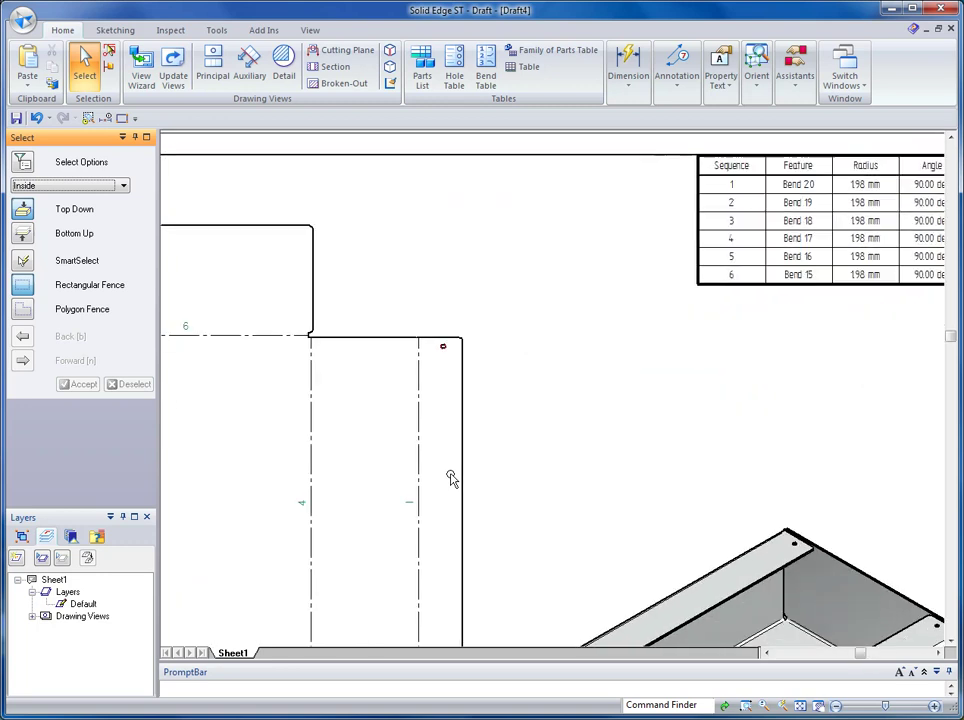
- Add a 5.279 Distance Between dimension from the flat pattern's left edge to the top tab
left_click(618, 76)
left_click(667, 123)
left_click(263, 374)
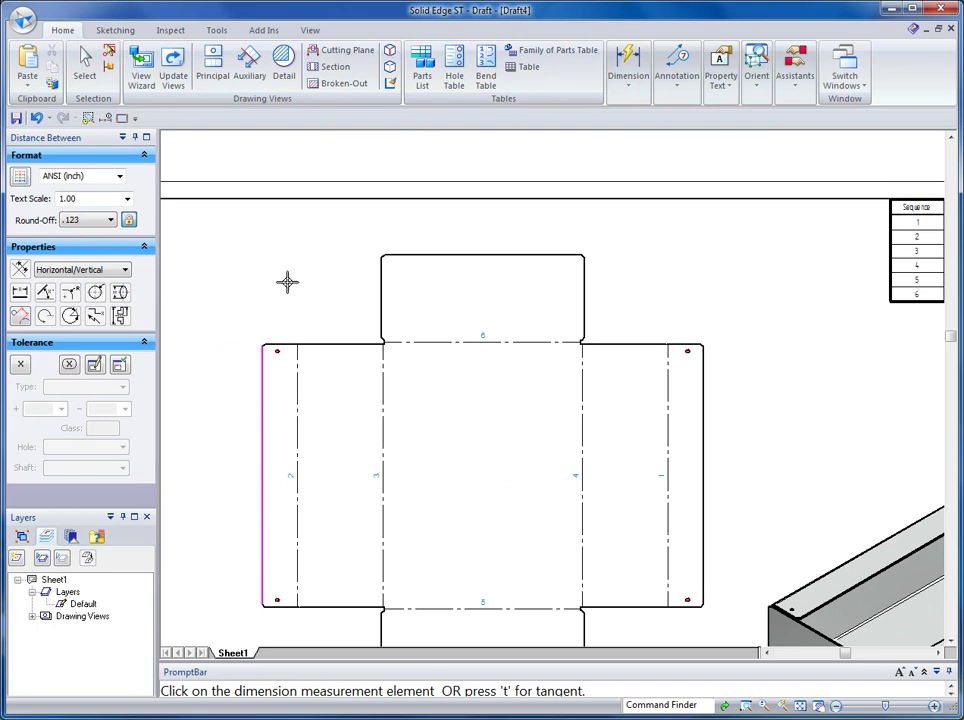
left_click(383, 291)
left_click(322, 245)
- Add the top tab's 9.000 width dimension above the pattern
scroll(465, 232, "up", 5)
scroll(482, 221, "down", 1)
scroll(482, 221, "down", 1)
scroll(547, 518, "down", 1)
left_click(848, 284)
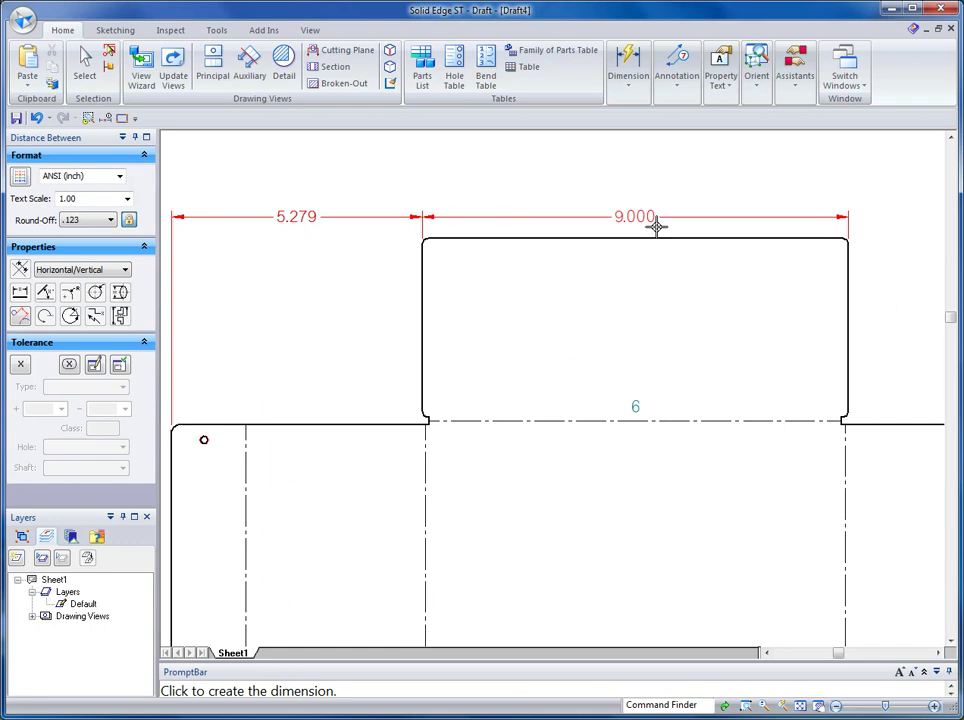
left_click(656, 226)
scroll(393, 355, "down", 1)
scroll(393, 350, "down", 1)
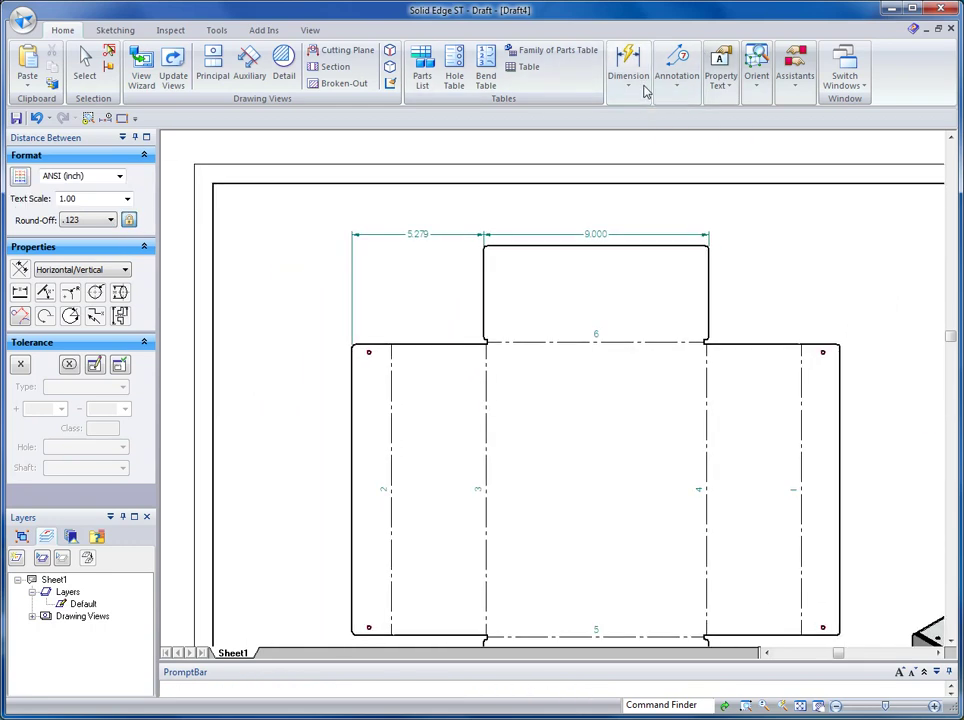
left_click(629, 87)
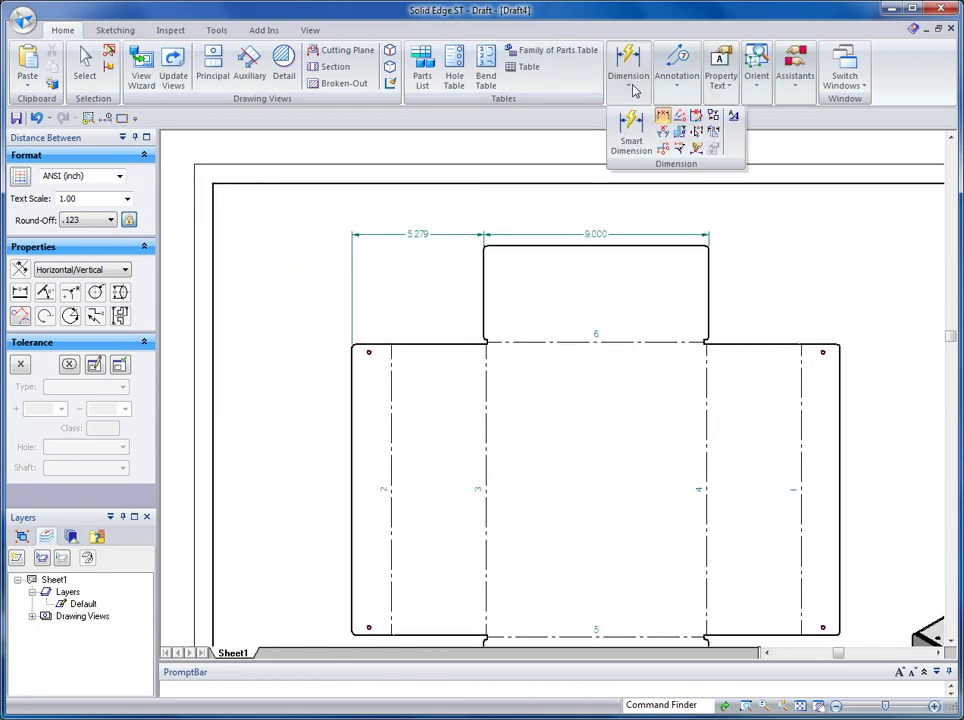
- Place the .000 origin and jogged .762 coordinate dimensions for the left corner hole
left_click(662, 150)
scroll(428, 509, "up", 1)
scroll(361, 374, "up", 1)
scroll(356, 318, "up", 1)
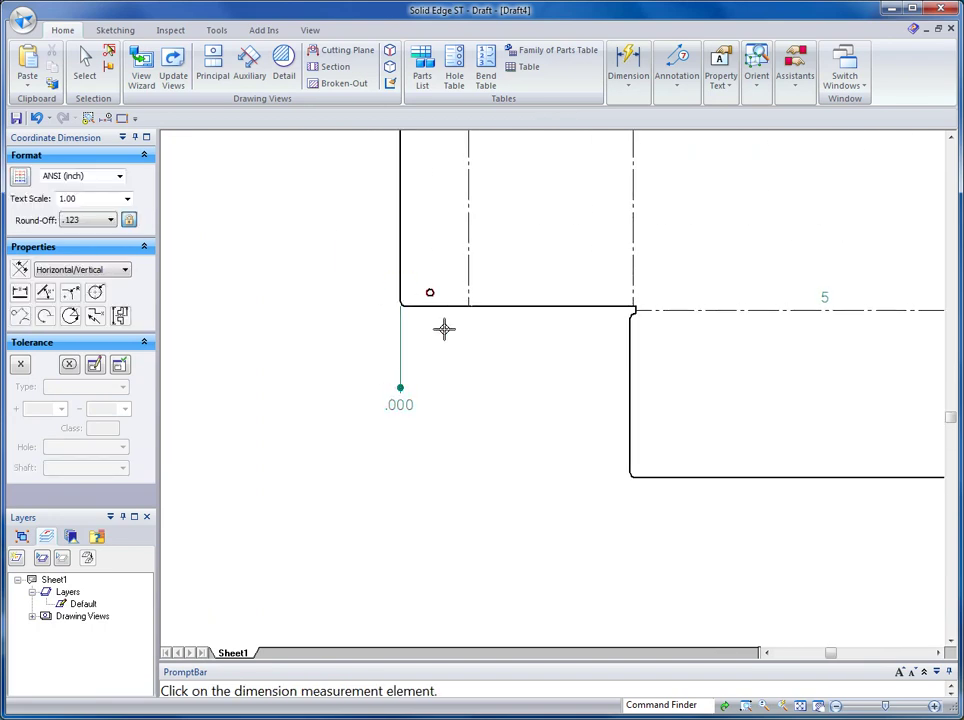
left_click(432, 291)
key("alt")
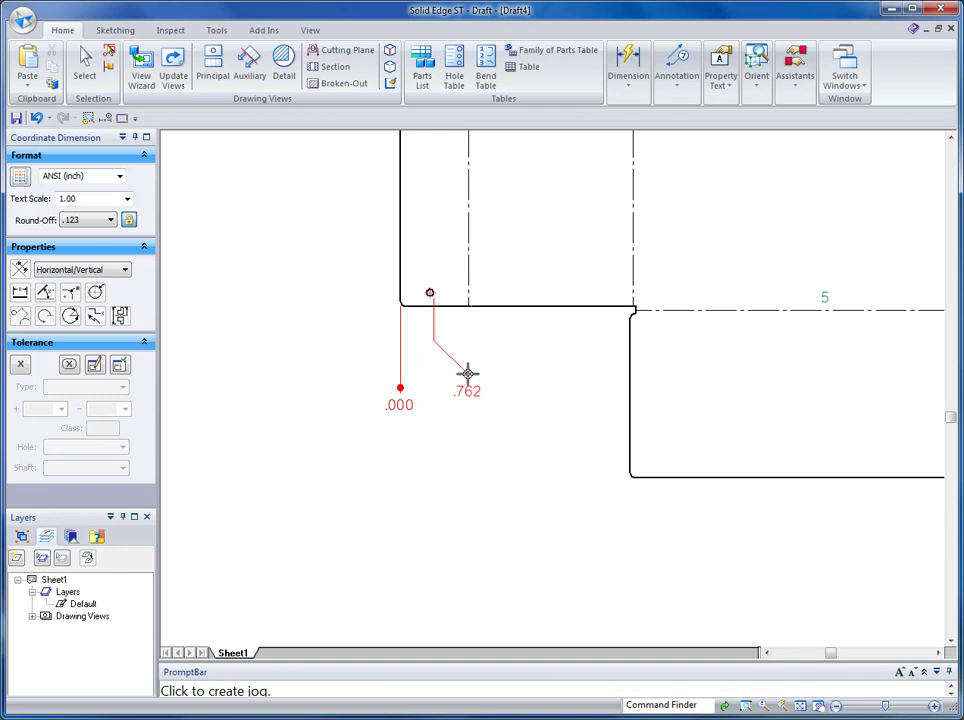
left_click(463, 375, "alt")
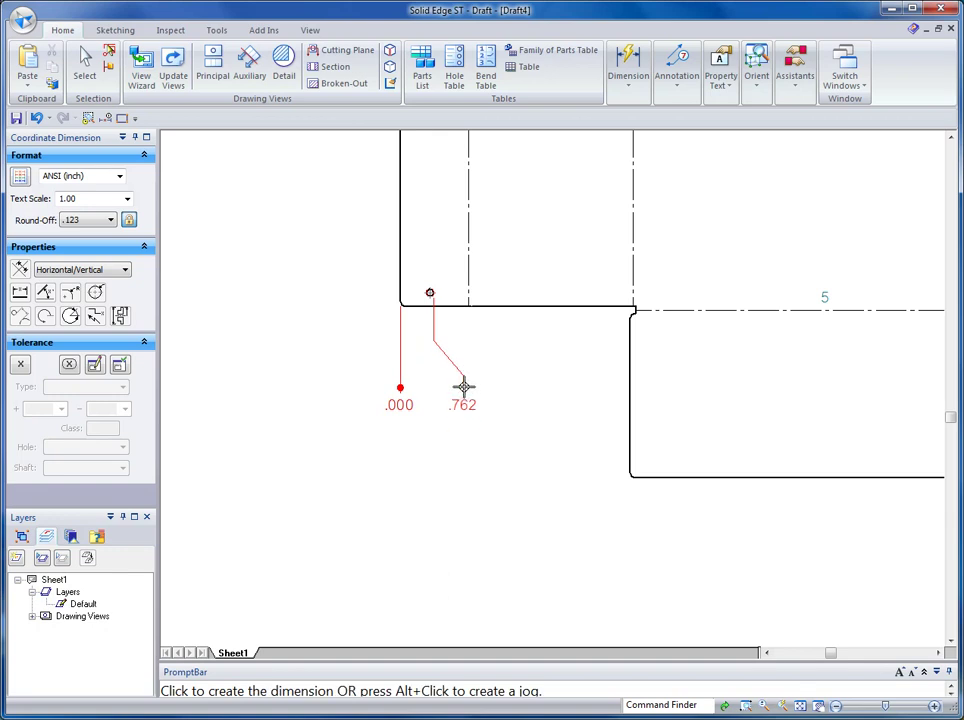
left_click(463, 386)
- Add the 18.875 coordinate dimension locating the right corner hole
middle_click_drag(641, 416, 452, 469)
scroll(452, 469, "down", 1)
left_click(900, 369)
left_click(883, 440)
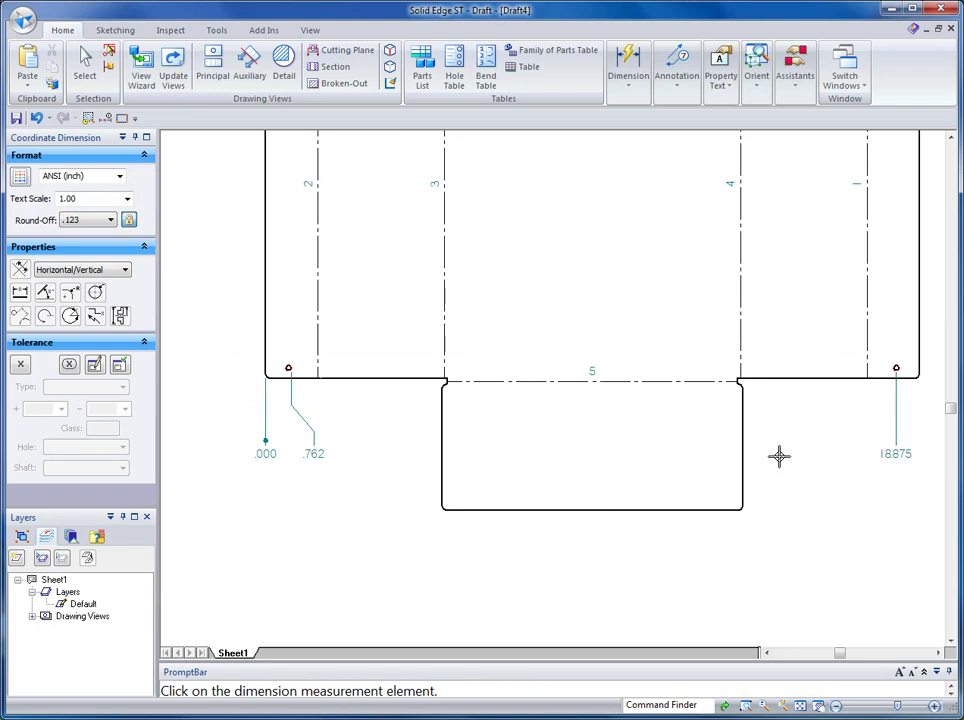
scroll(779, 456, "down", 2)
scroll(660, 471, "down", 2)
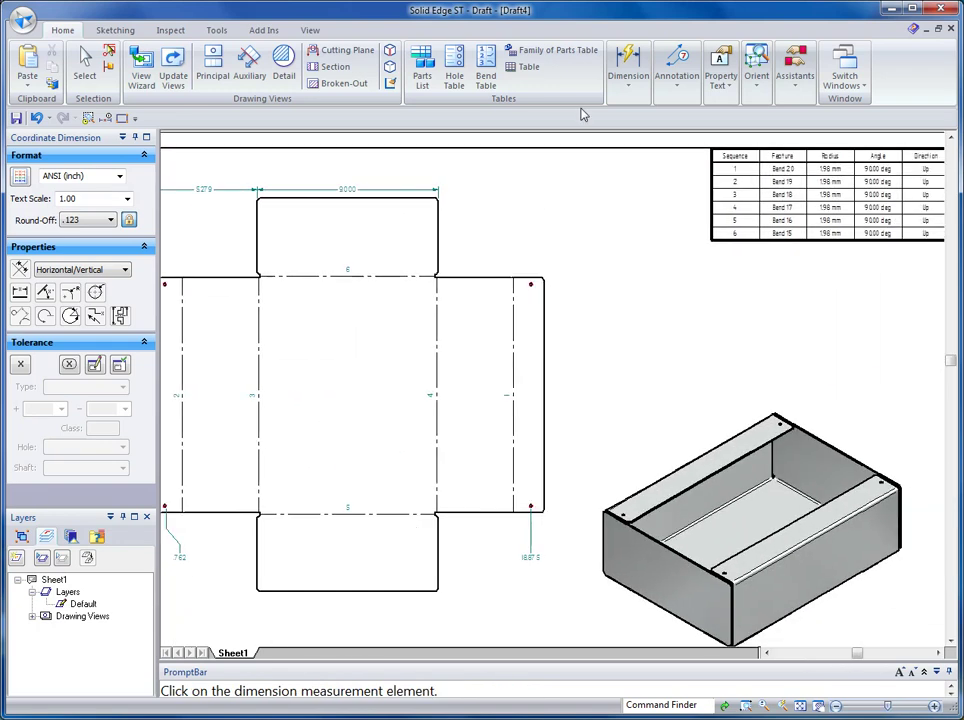
- Add a 7.087 Smart Dimension between the two holes on the isometric view
left_click(628, 75)
left_click(629, 142)
scroll(831, 437, "up", 3)
scroll(710, 421, "up", 1)
scroll(572, 338, "up", 1)
left_click(516, 277)
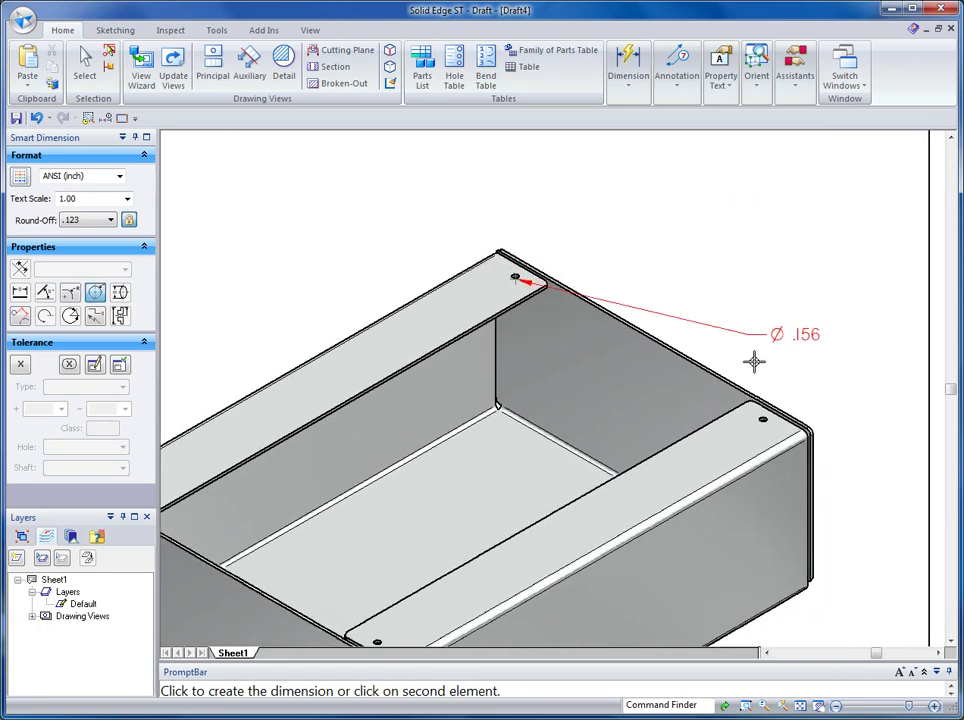
left_click(762, 423)
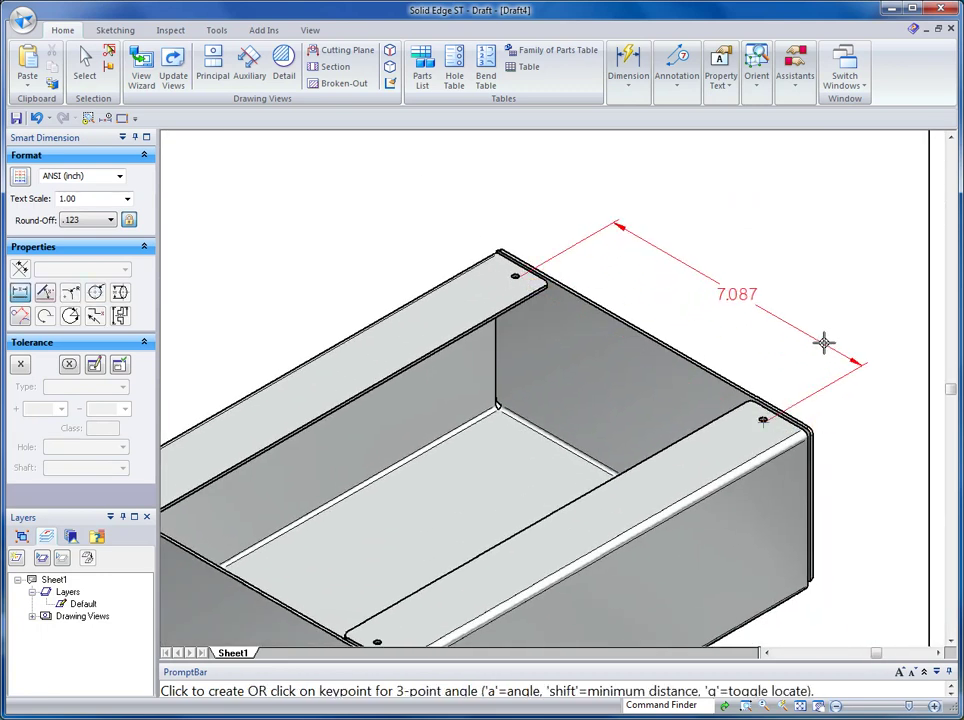
left_click(824, 341)
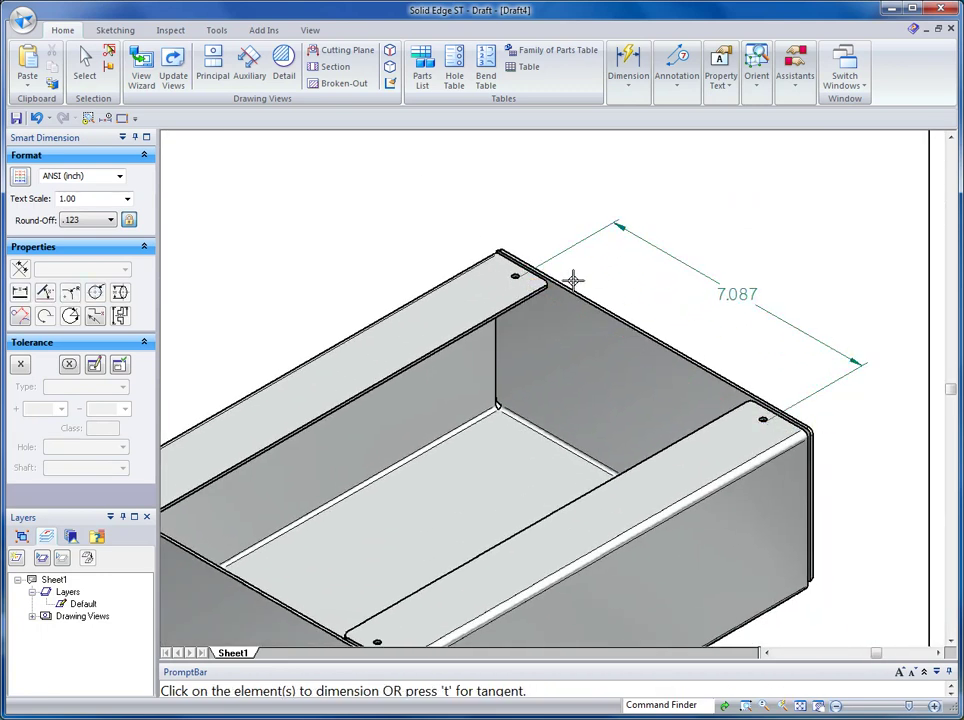
- Add the 3.625 height dimension on the box's vertical inside edge
left_click(495, 341)
left_click(630, 268)
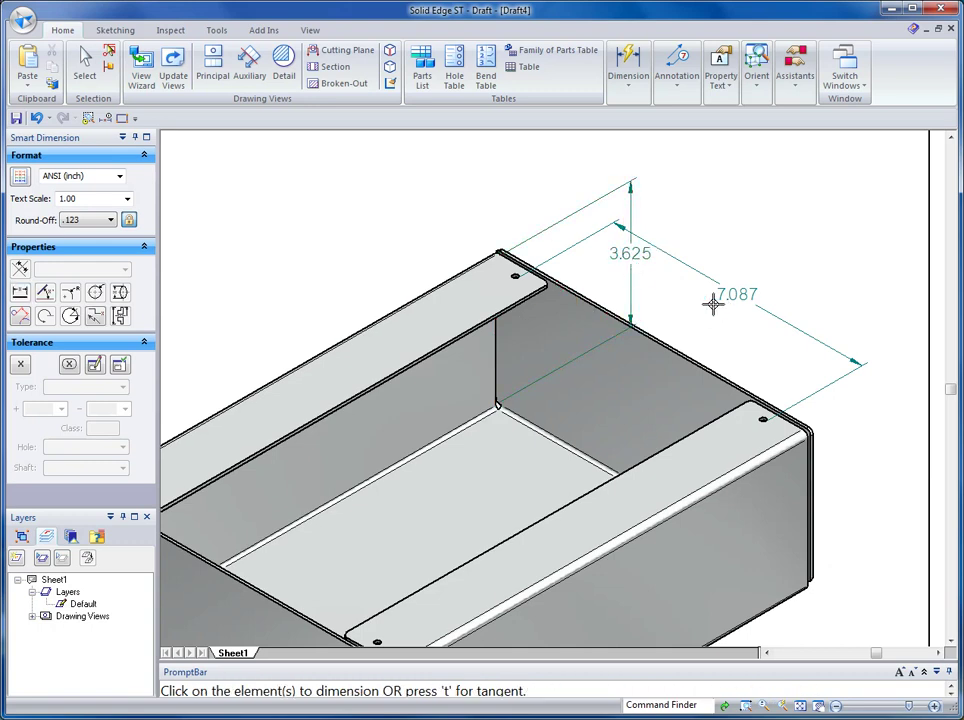
scroll(713, 304, "down", 3)
scroll(660, 320, "down", 2)
scroll(622, 314, "down", 1)
- Switch to the ENCLOSURE.psm window and Close and Return to the FRONT CONTROL PANEL assembly
scroll(807, 361, "down", 1)
mouse_move(798, 348)
middle_mouse_down()
mouse_move(744, 316)
mouse_move(725, 317)
middle_mouse_up()
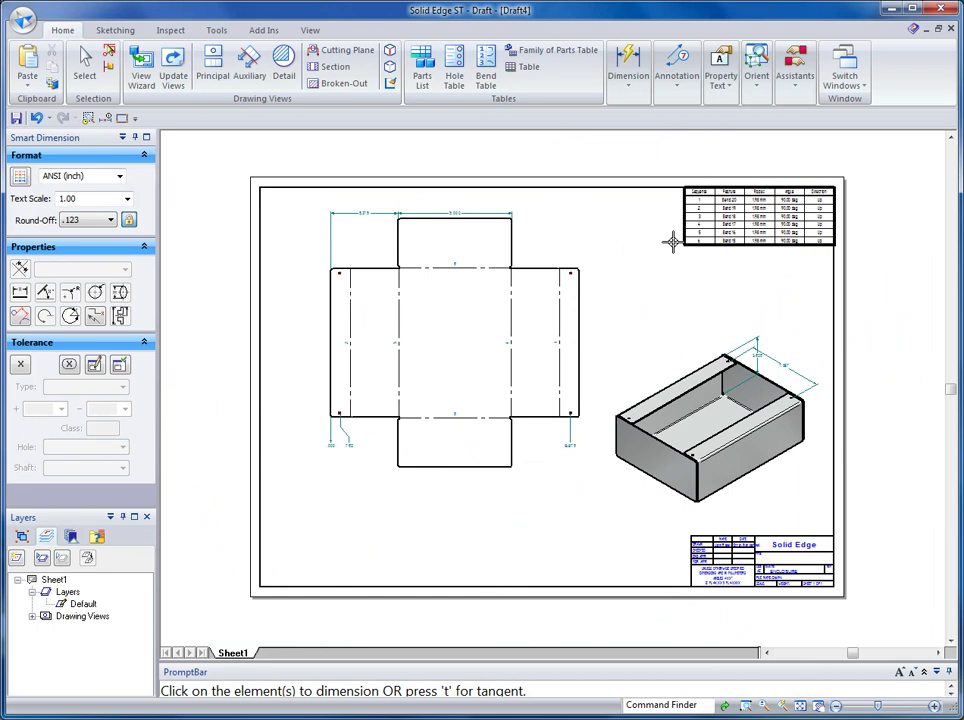
left_click(845, 78)
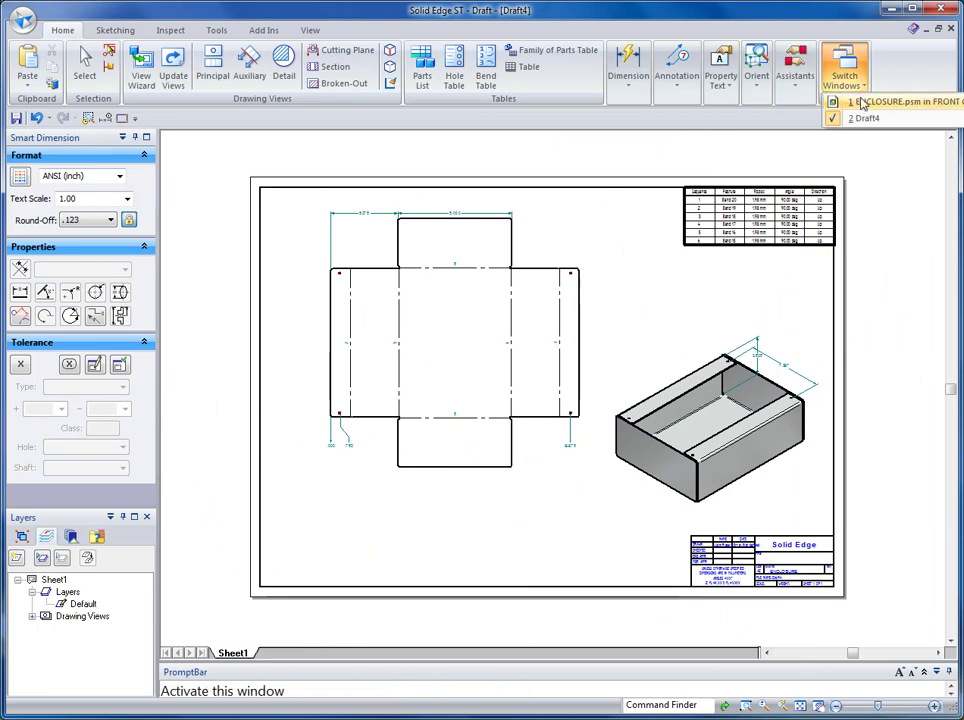
left_click(858, 99)
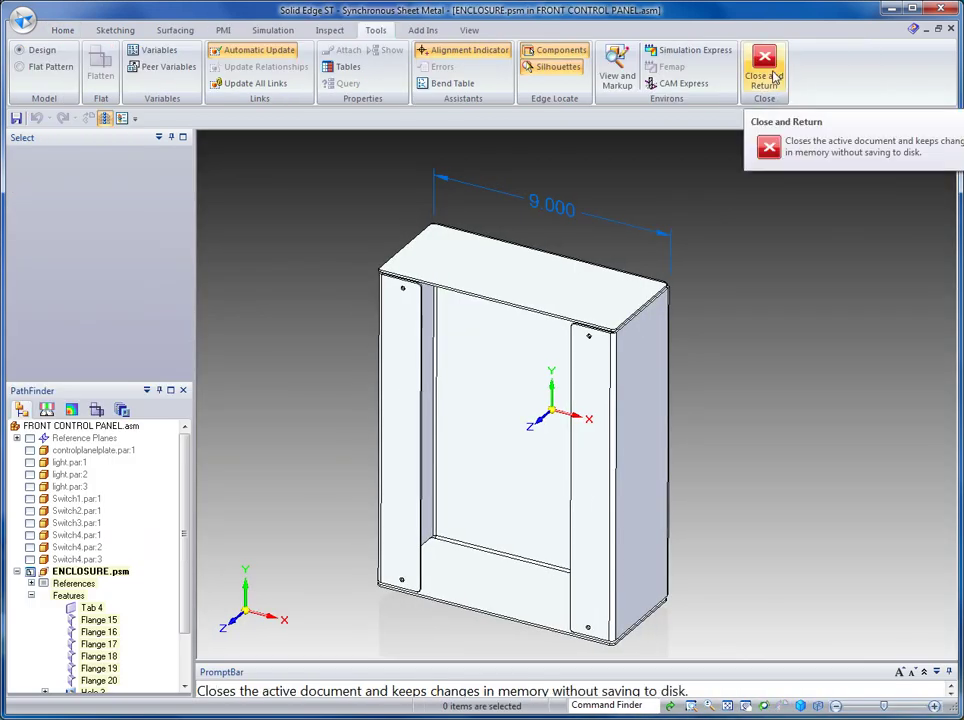
left_click(773, 74)
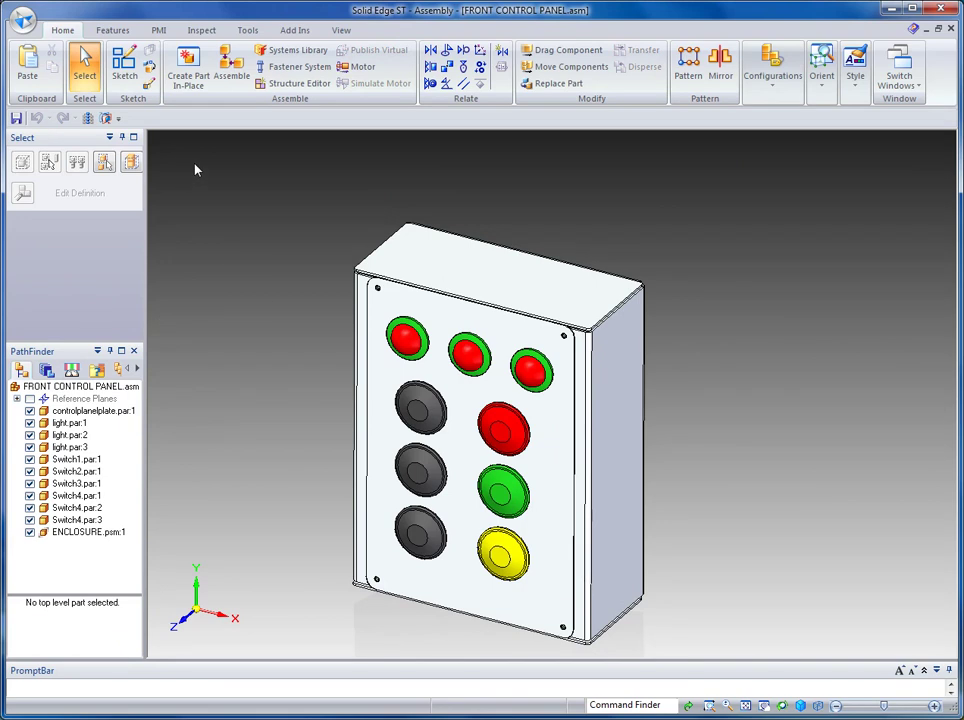
- Start a Fastener System on the top-left corner hole, picking its top and bottom edges
left_click(296, 66)
scroll(265, 269, "up", 1)
scroll(280, 275, "up", 2)
scroll(333, 322, "up", 2)
scroll(386, 351, "up", 2)
scroll(486, 344, "up", 1)
left_click(477, 338)
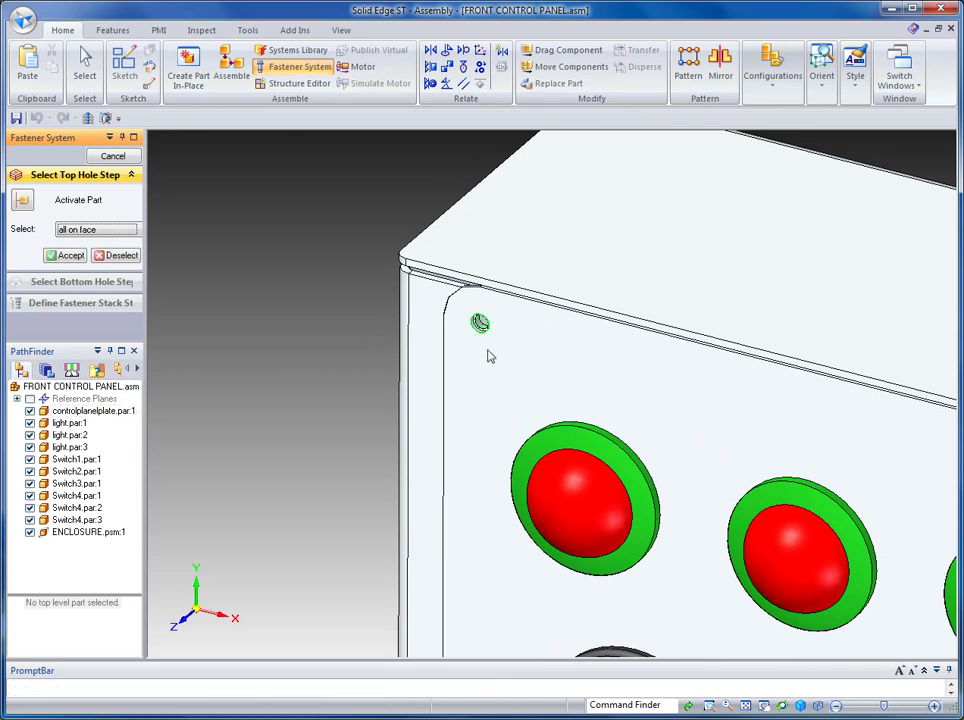
right_click(315, 272)
left_click(481, 324)
right_click(280, 316)
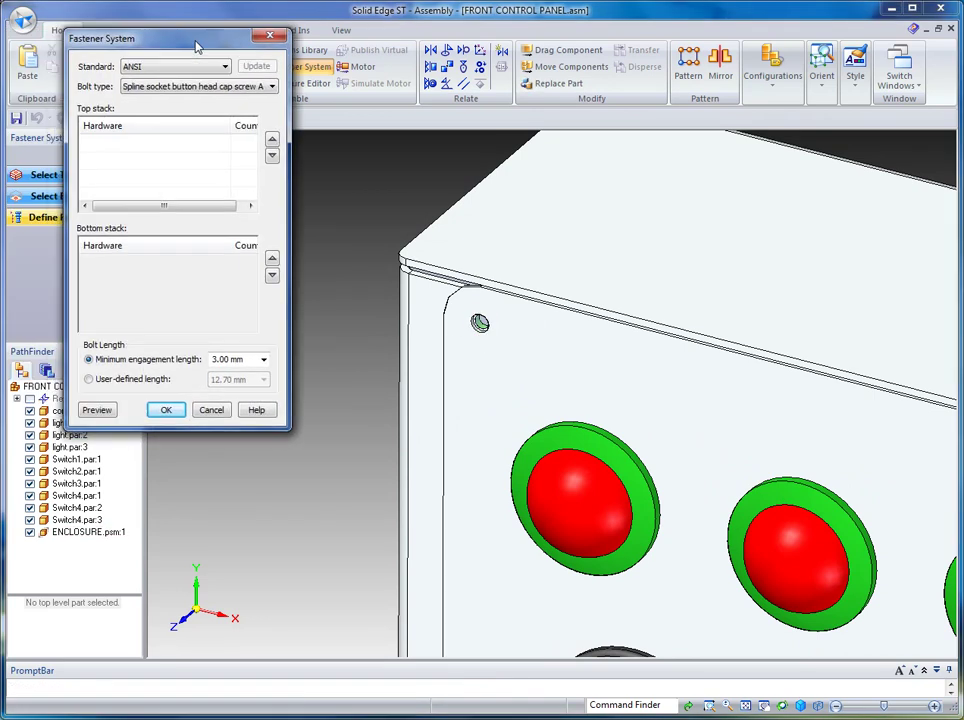
- Use a hexagon socket button head cap screw with external tooth lock washer and plain washer type A
mouse_move(196, 43)
left_mouse_down()
mouse_move(200, 11)
mouse_move(204, 70)
left_mouse_up()
left_click(259, 118)
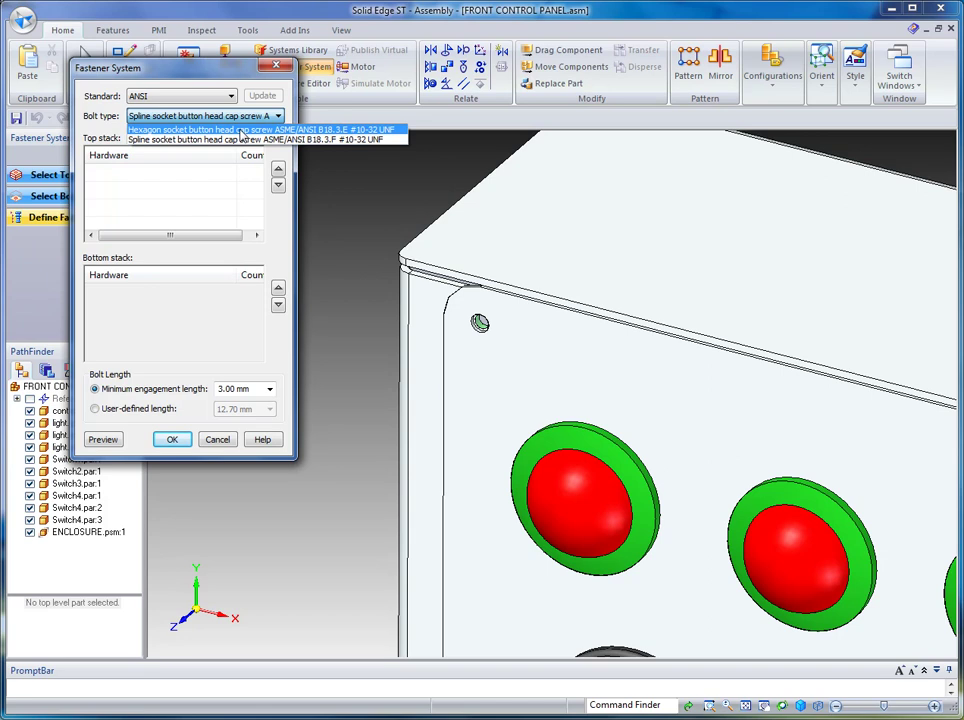
left_click(241, 130)
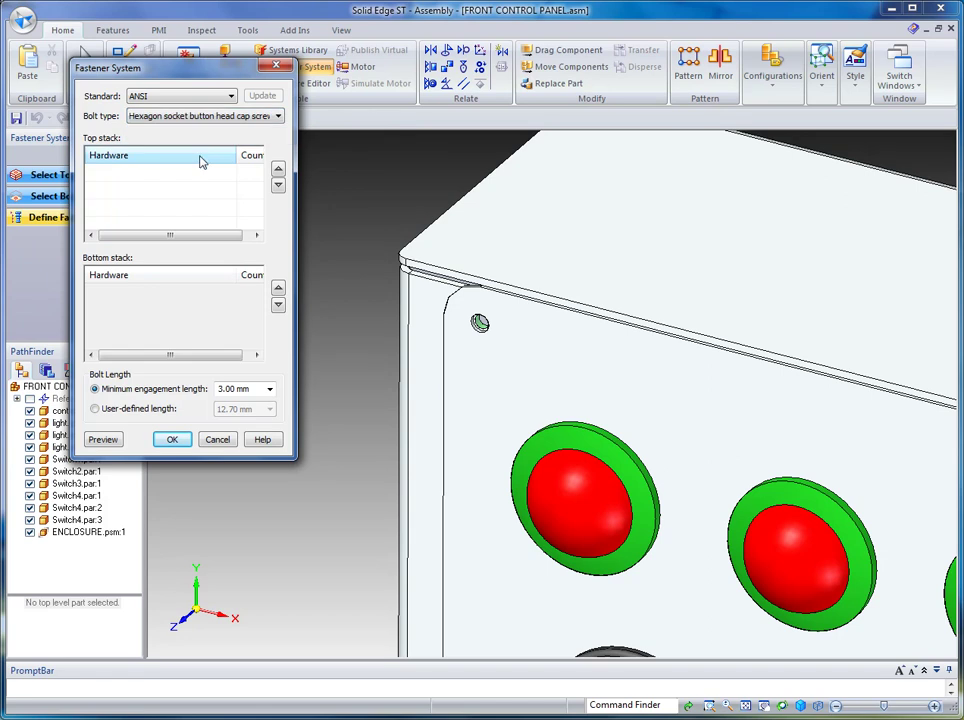
left_click(211, 183)
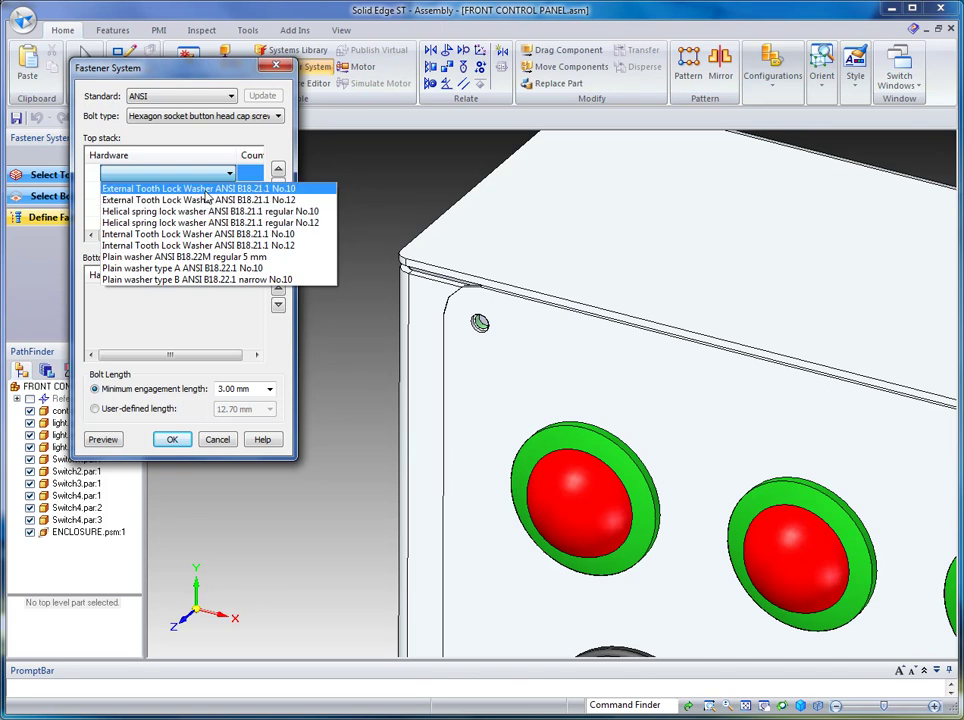
left_click(206, 197)
left_click(229, 191)
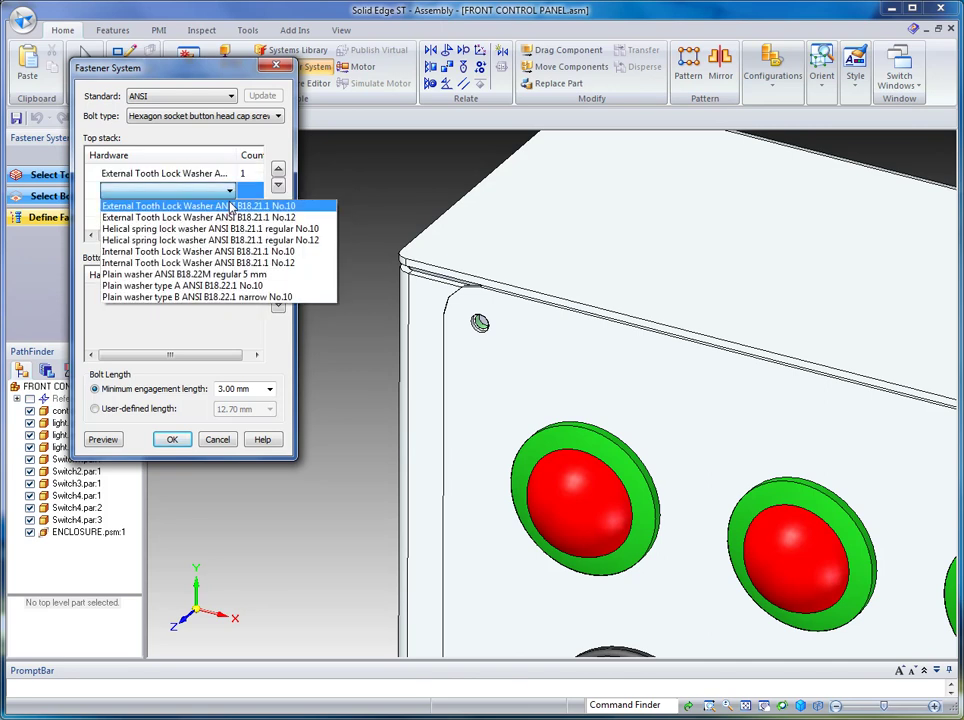
left_click(216, 286)
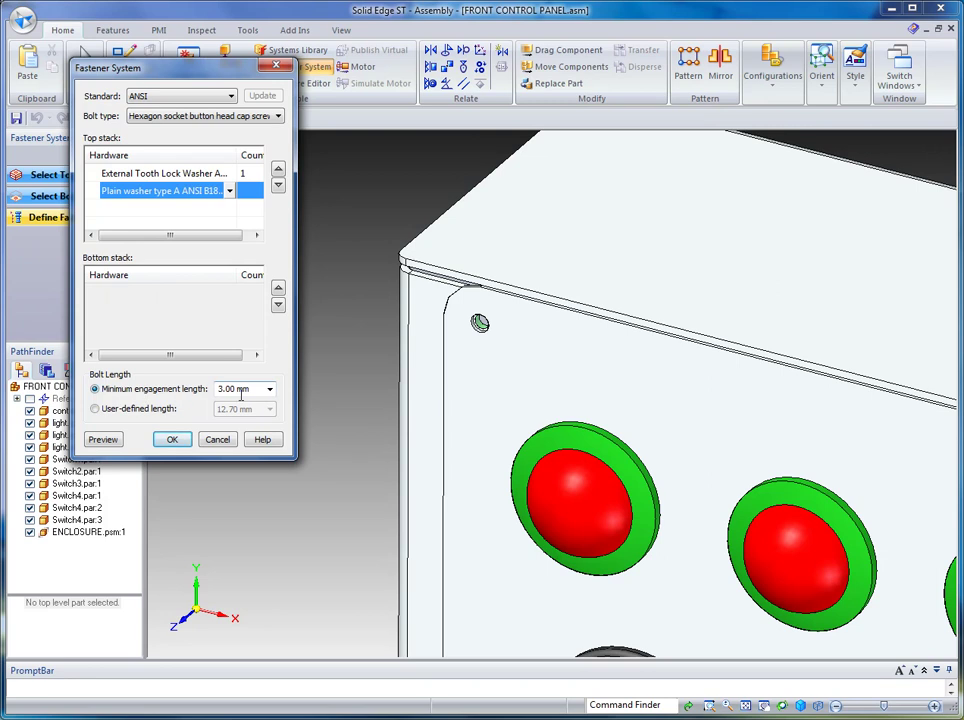
left_click(190, 440)
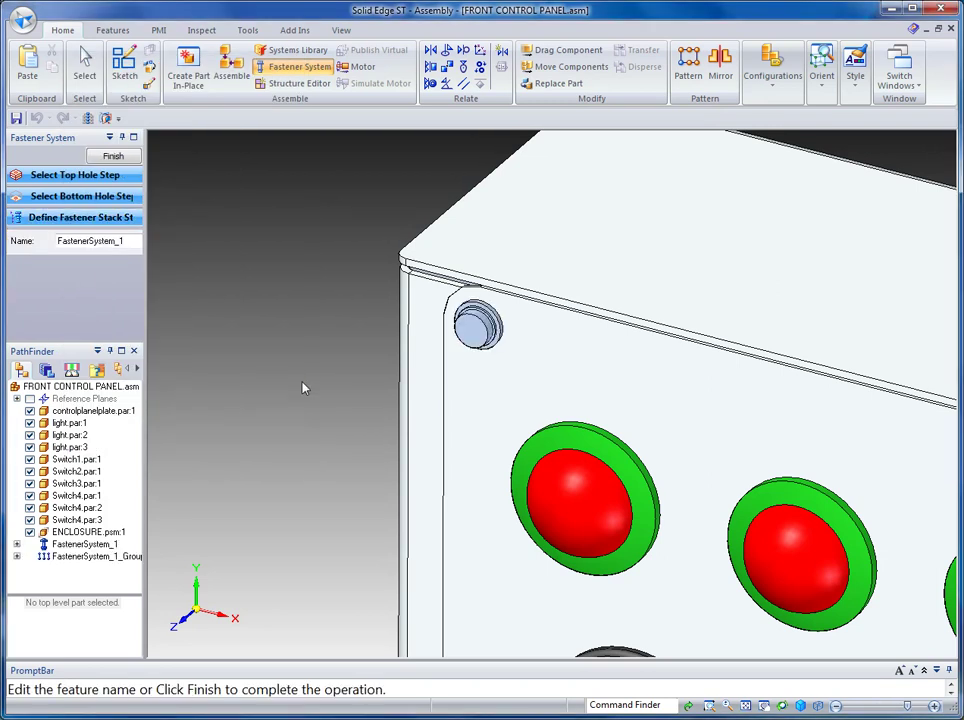
- Finish the fastener system, switch the assembly to Use Designed Parts, and fit the view
left_click(104, 158)
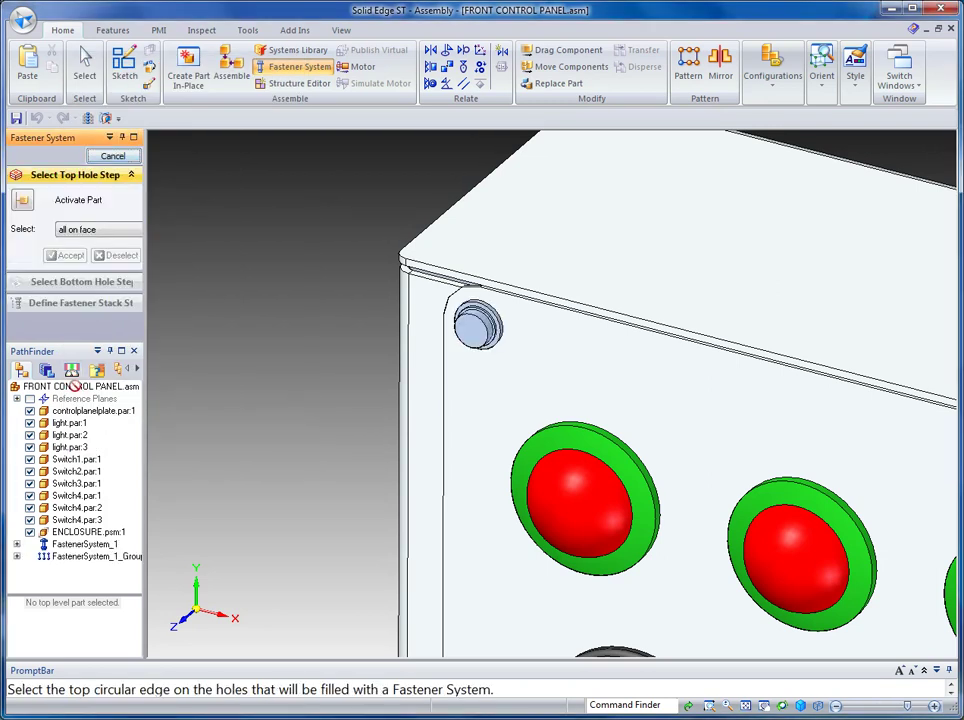
left_click(84, 62)
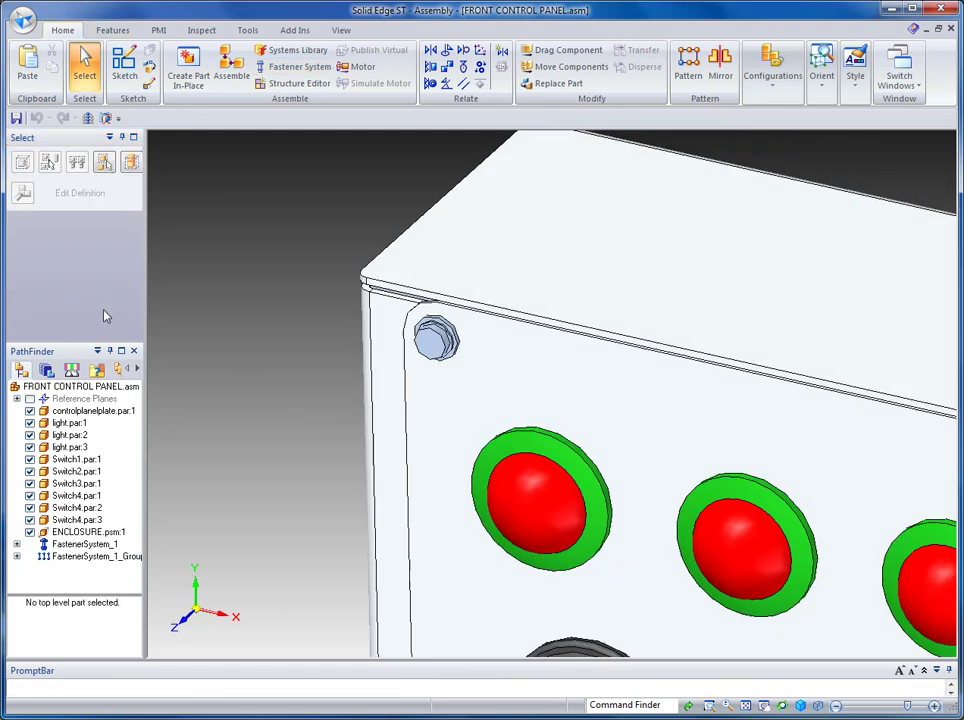
right_click(62, 386)
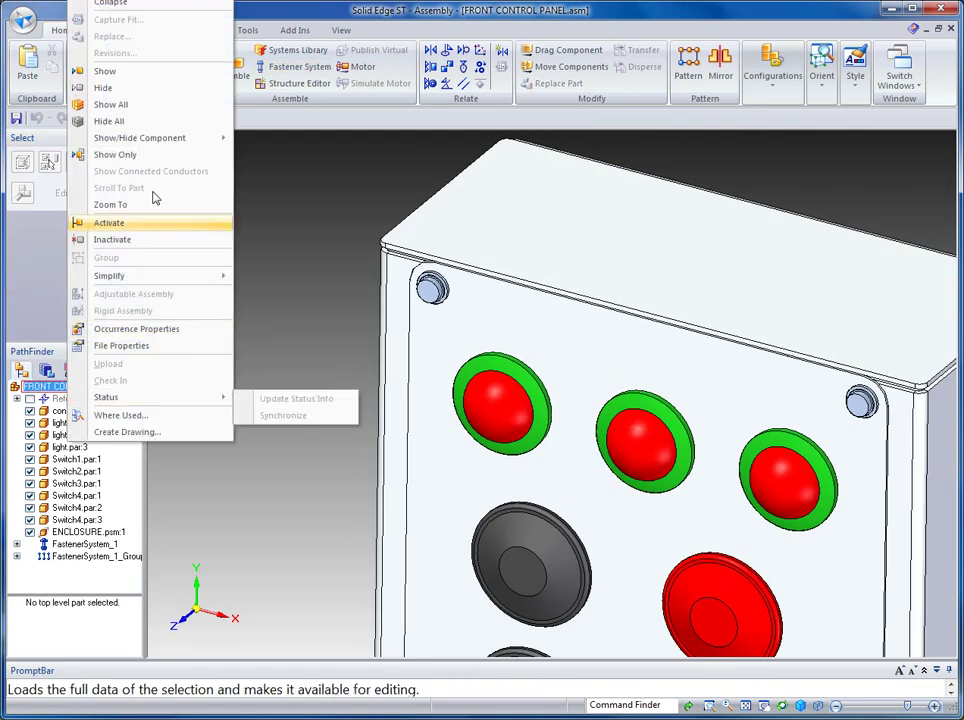
mouse_move(110, 276)
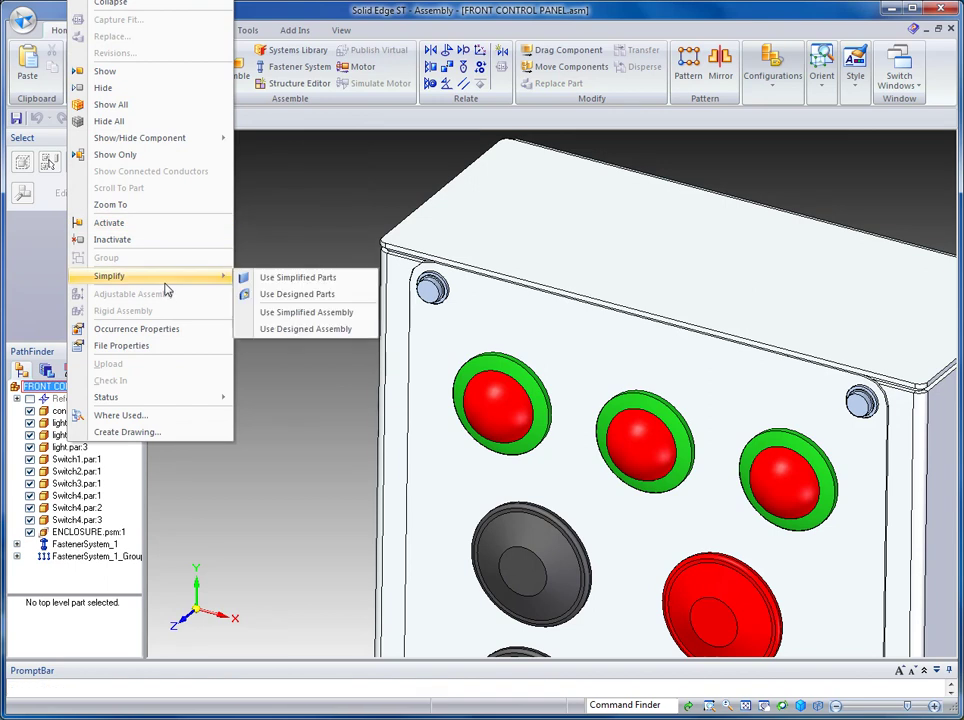
left_click(275, 294)
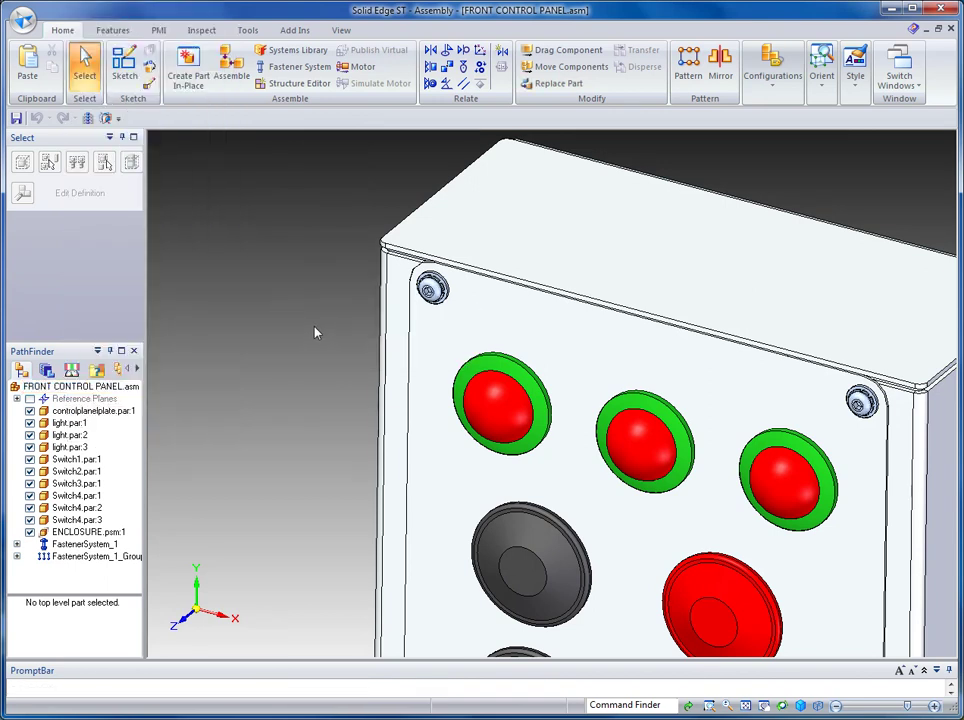
key("ctrl+f")
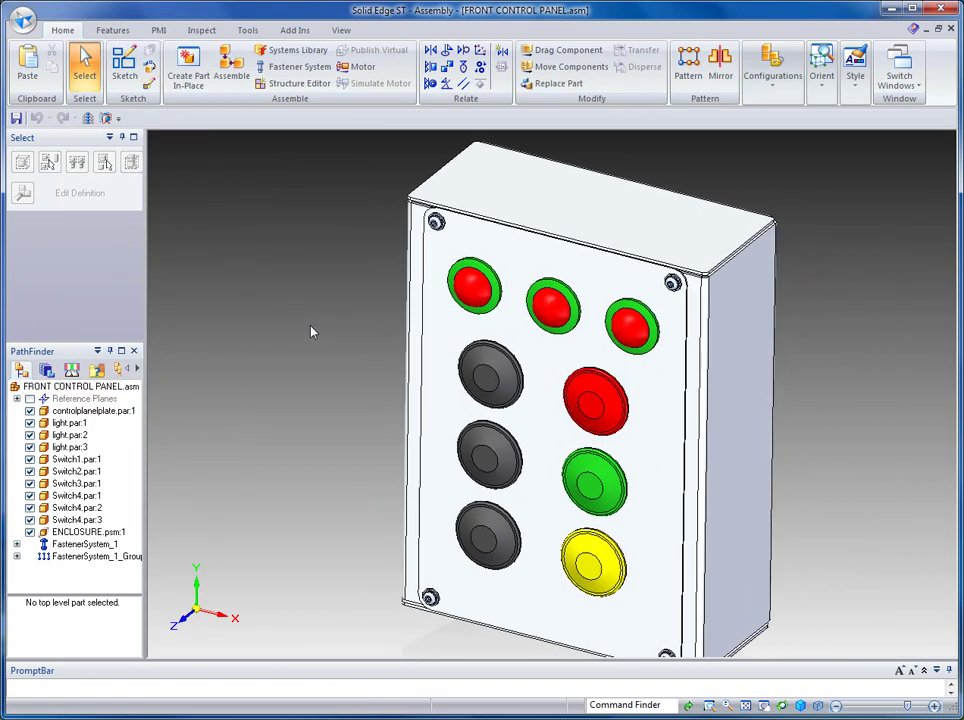
left_click(899, 80)
- Return to Draft4, insert a blank Sheet2, and start a view from another model file
left_click(912, 120)
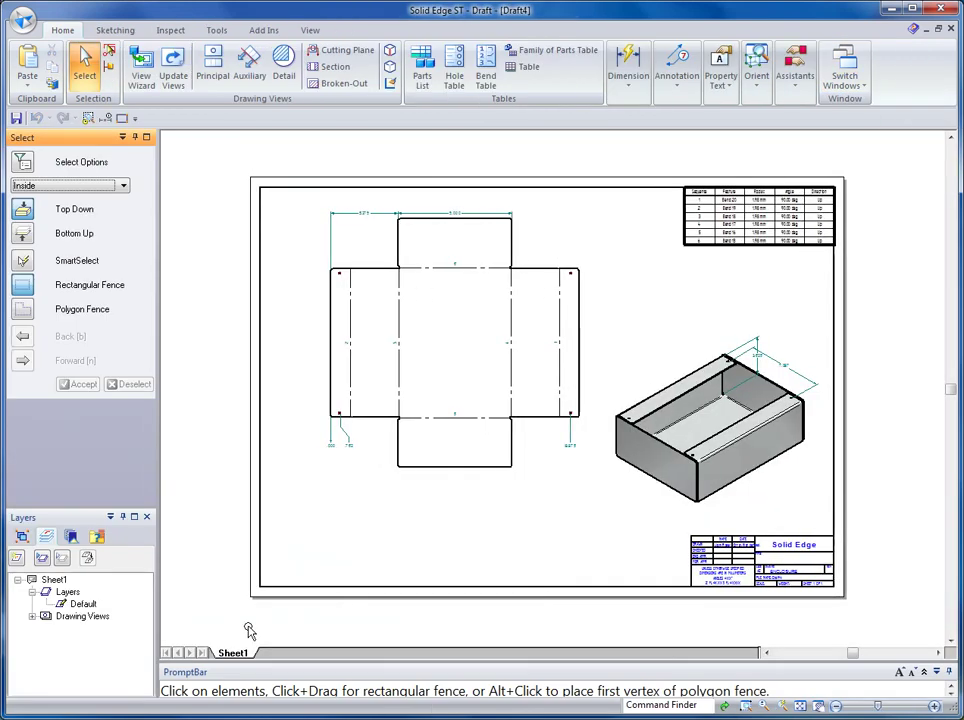
right_click(236, 654)
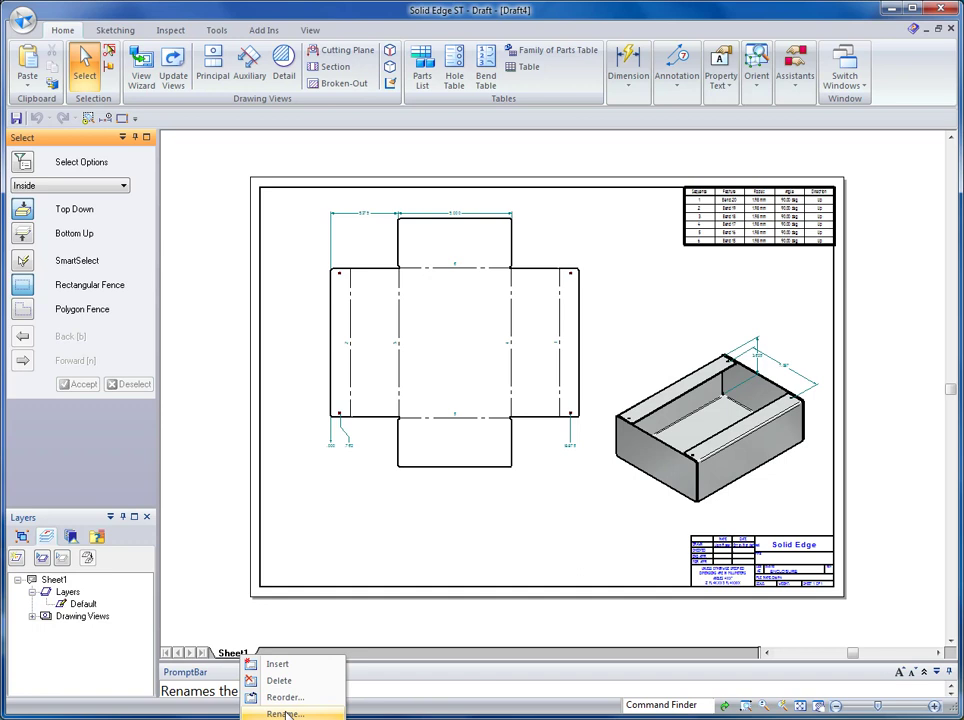
left_click(278, 664)
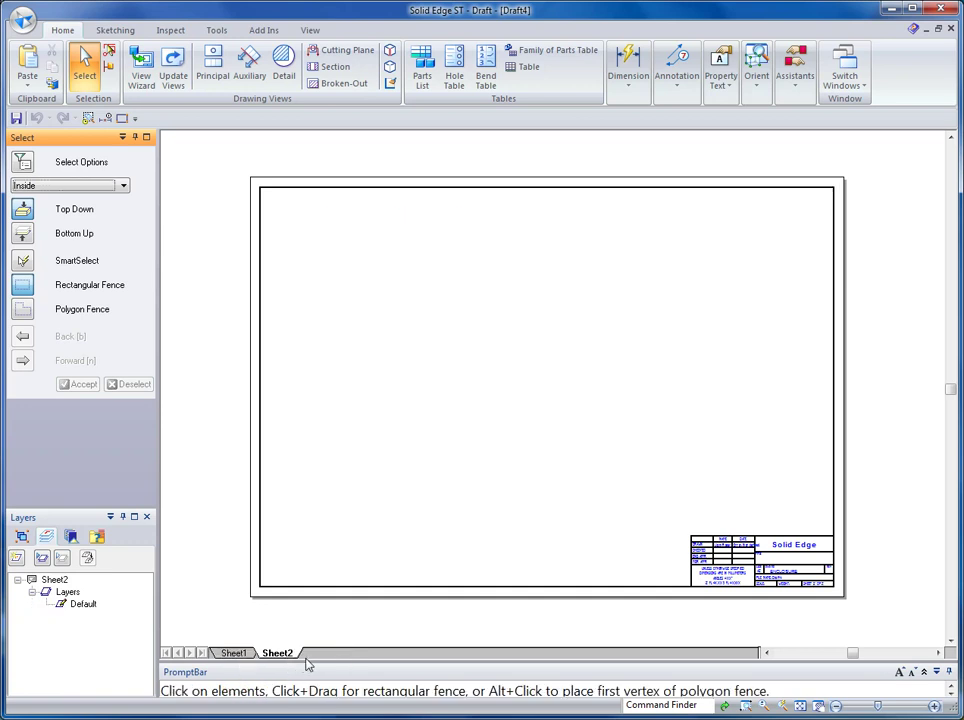
left_click(142, 72)
left_click(581, 470)
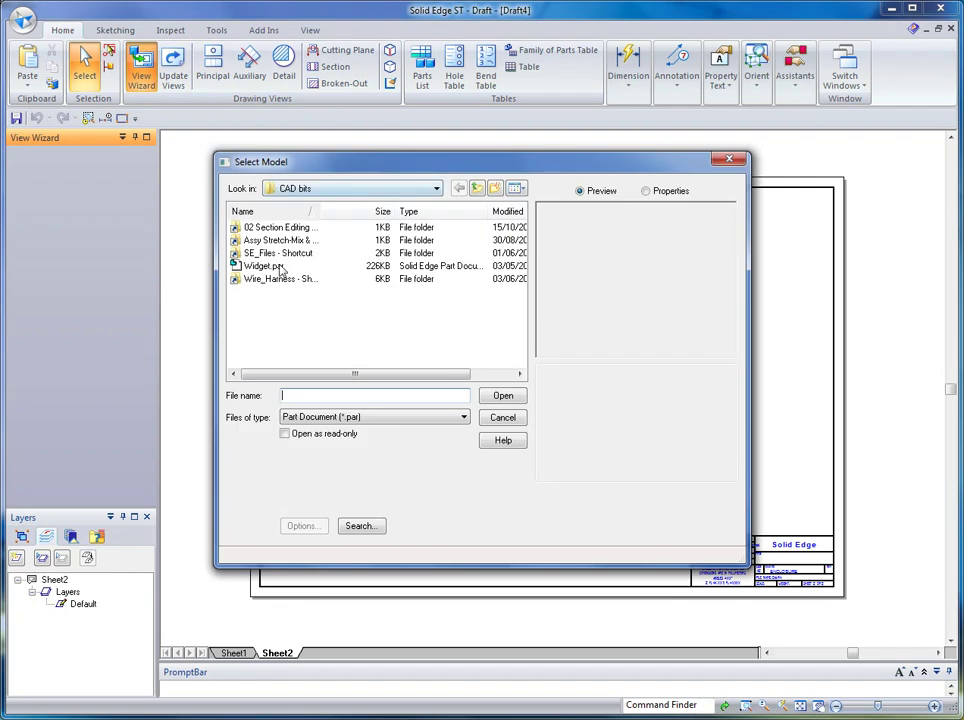
- Place an iso-oriented view of the FRONT CONTROL PANEL assembly file on Sheet2
left_click(370, 417)
left_click(330, 439)
left_click(278, 253)
left_click(502, 397)
left_click(579, 513)
left_click(420, 283)
left_click(658, 522)
left_click(462, 381)
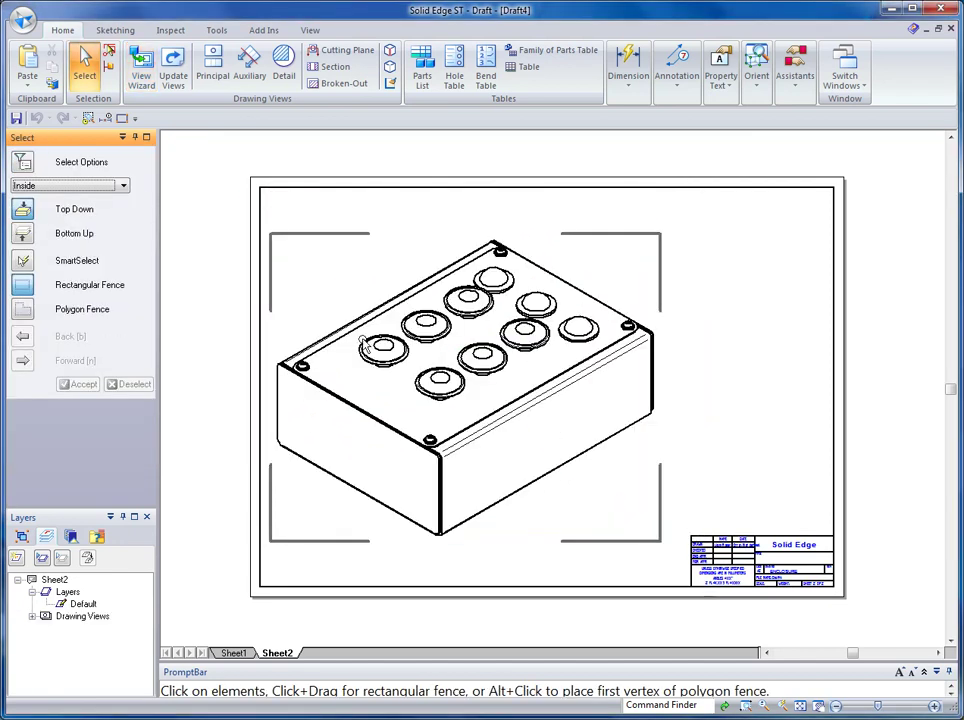
- Start a parts list on the isometric view and load saved settings CUSTOM1 in its Properties
left_click(422, 70)
left_click(528, 288)
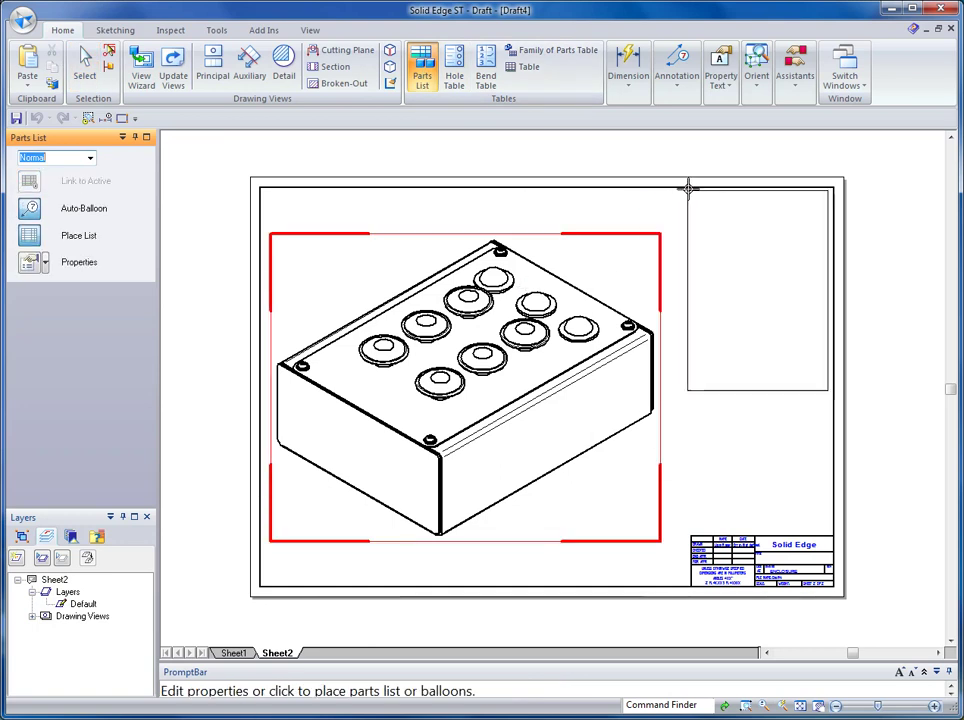
left_click(28, 206)
left_click(313, 181)
left_click(349, 182)
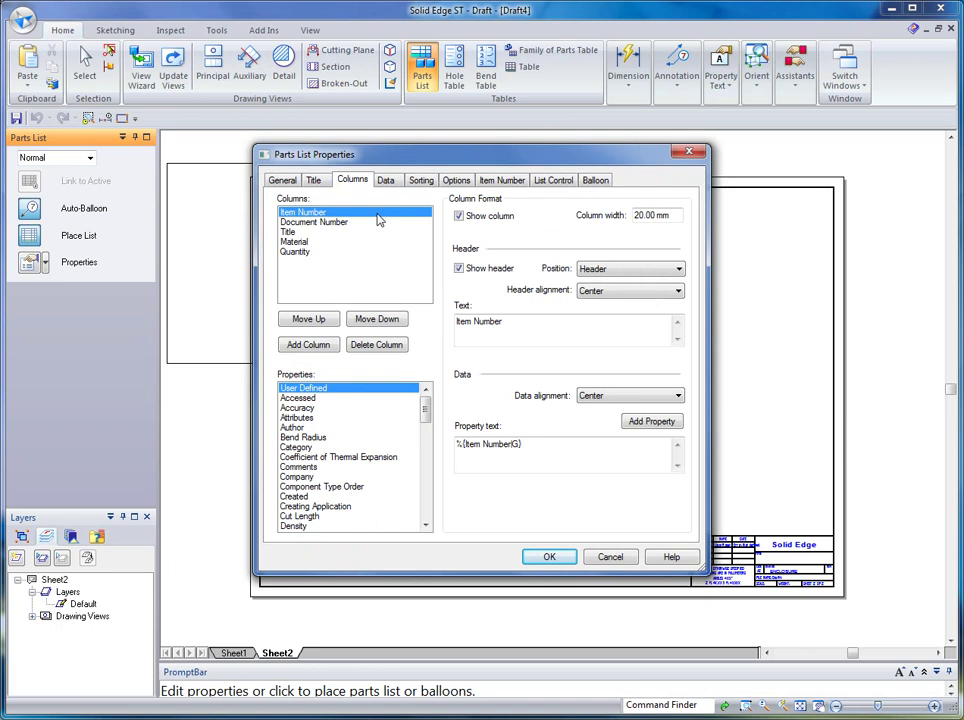
left_click(285, 181)
left_click(537, 211)
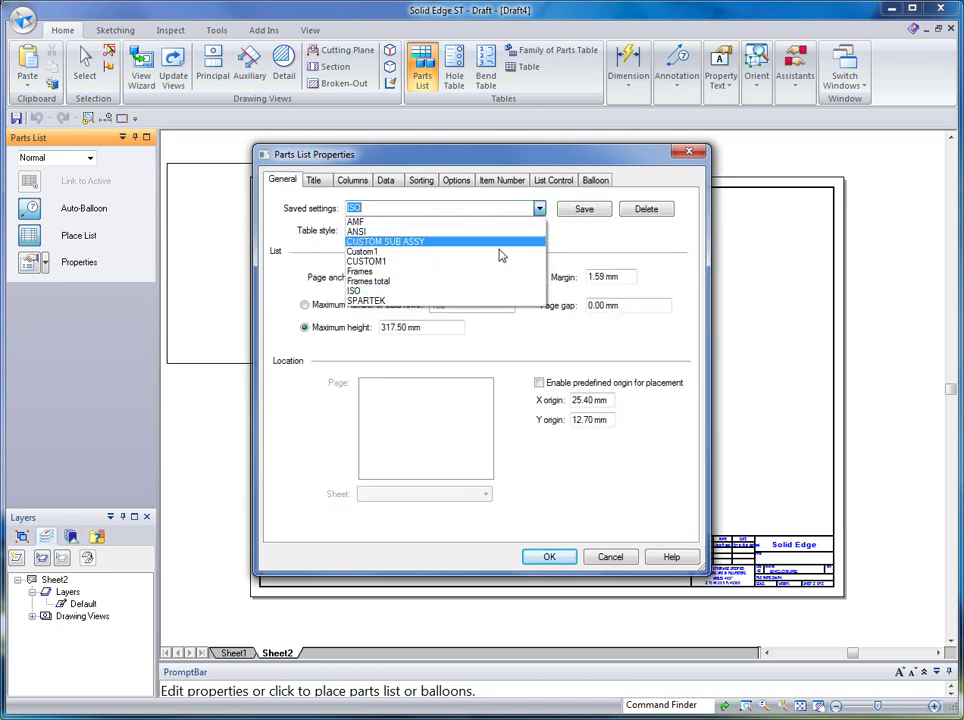
left_click(497, 266)
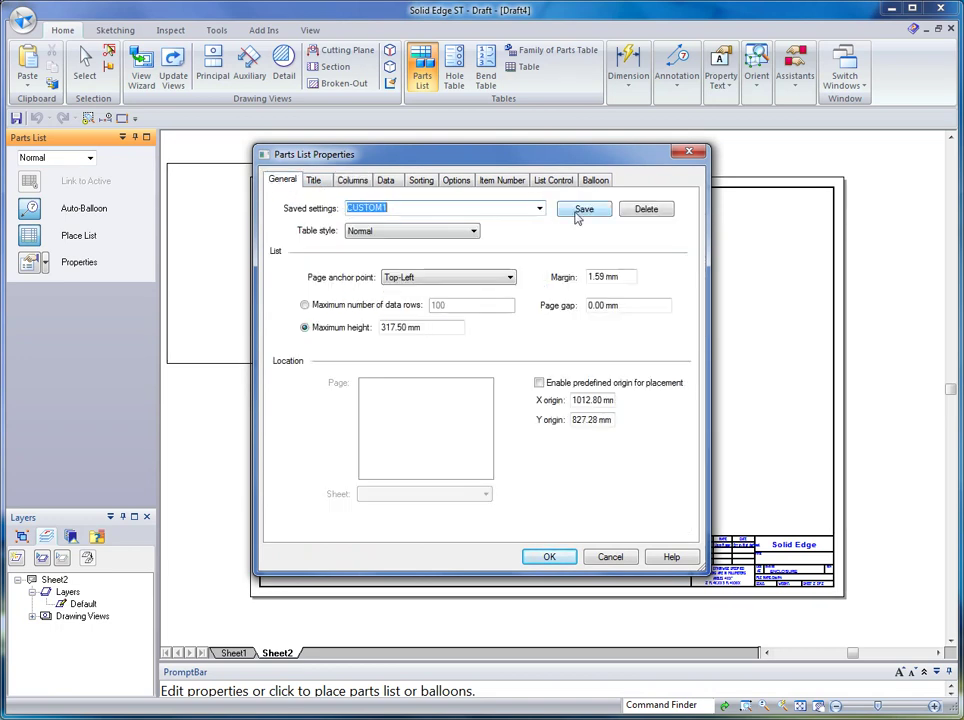
left_click(550, 557)
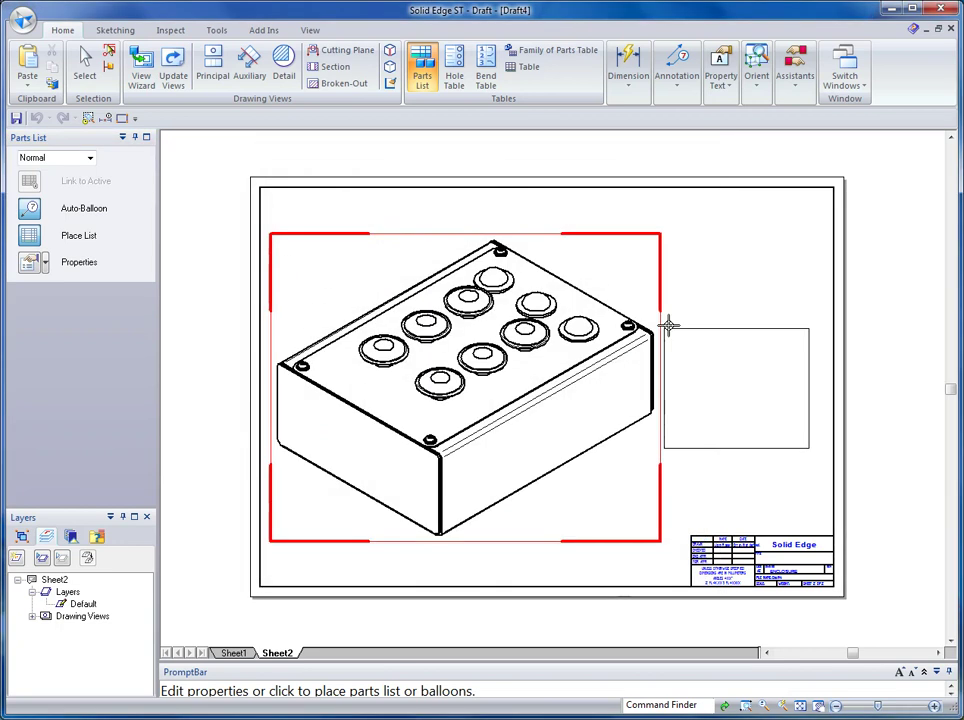
- Place the ten-item ballooned parts list at the sheet's top-right and zoom to check it
left_click(690, 187)
scroll(811, 245, "up", 5)
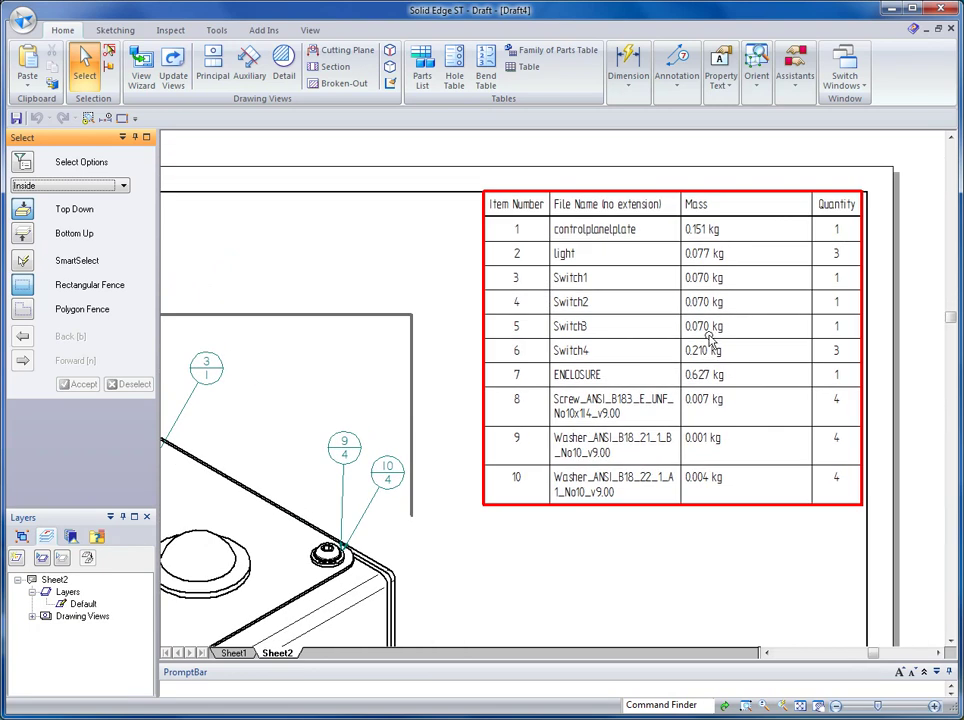
scroll(613, 361, "down", 2)
scroll(598, 366, "down", 1)
scroll(520, 395, "down", 1)
scroll(428, 423, "down", 1)
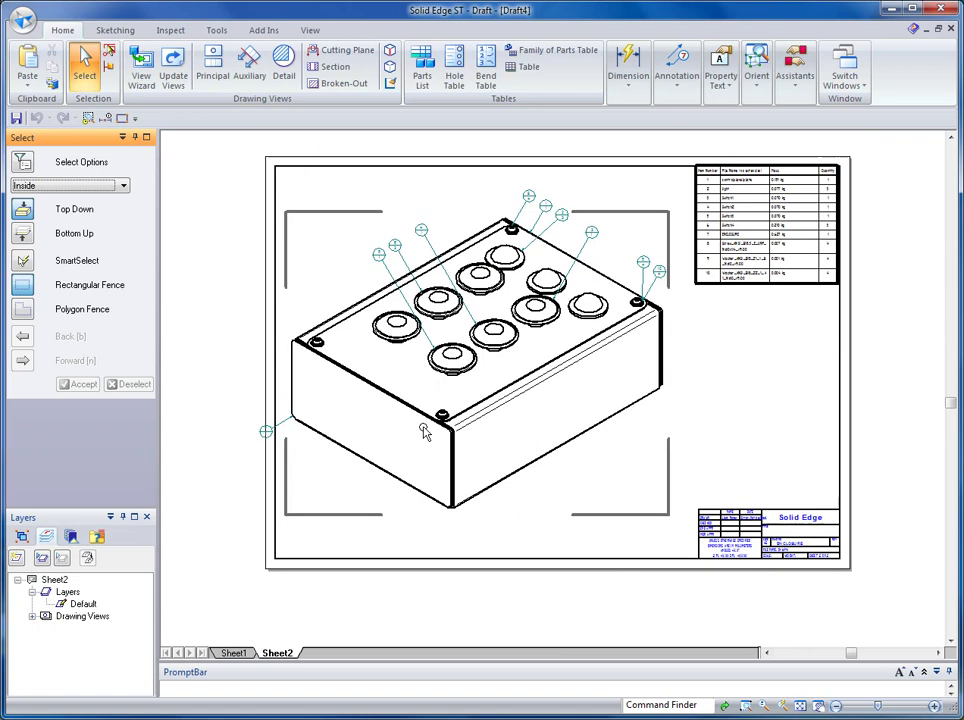
left_click(845, 75)
- Bring the FRONT CONTROL PANEL.asm window back to the front
left_click(840, 176)
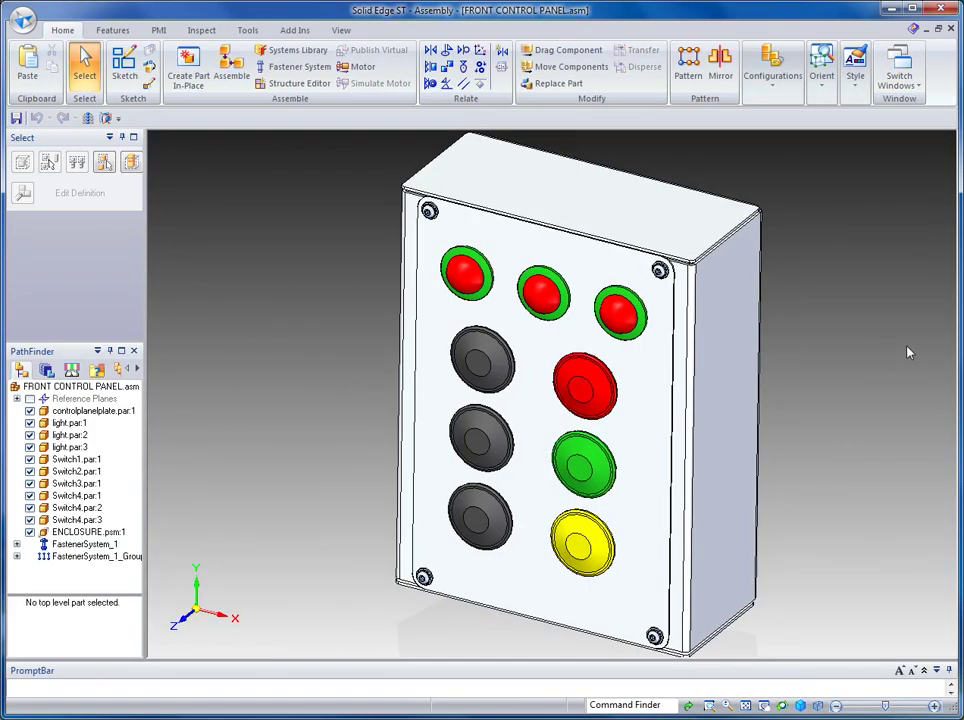